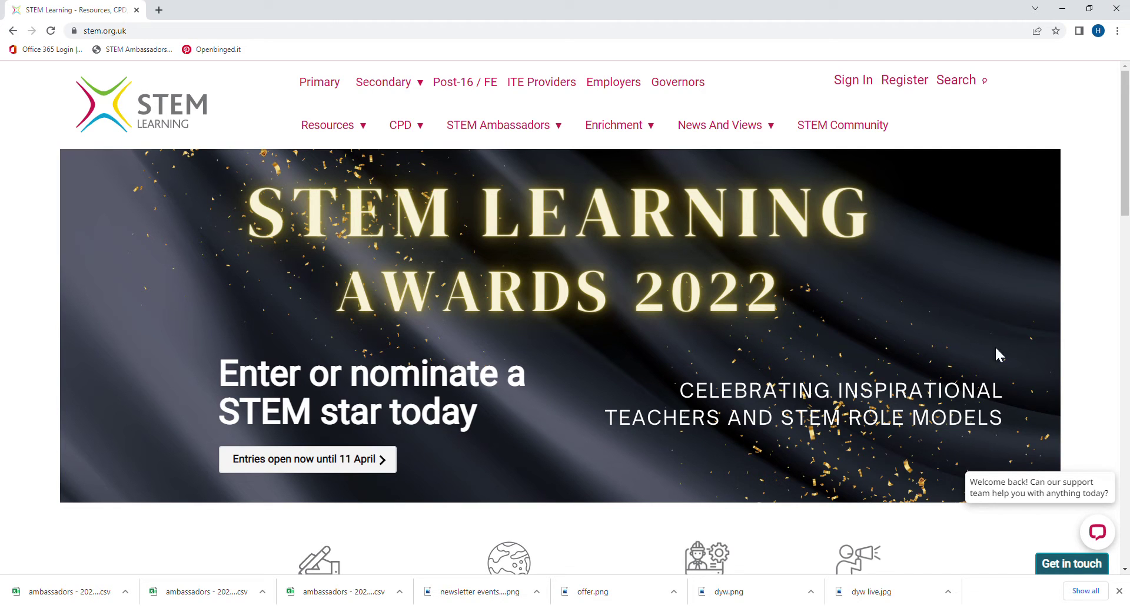
Step: Register a new account as someone working in education and reach the empty Details form
{"action": "left_click", "coordinate": [904, 82]}
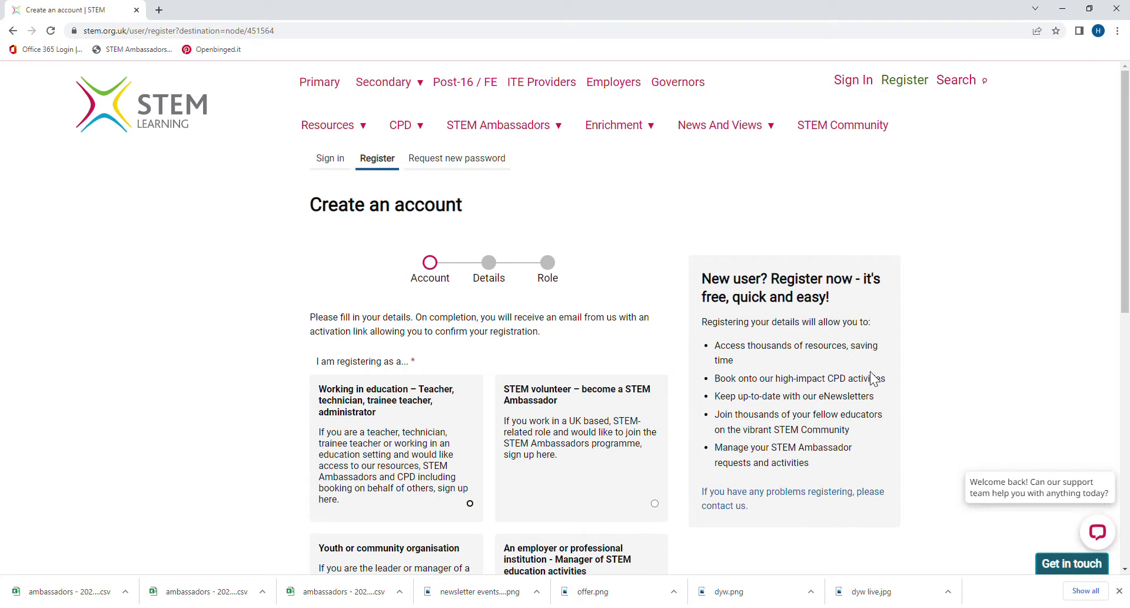
{"action": "scroll", "coordinate": [824, 418], "scroll_direction": "down", "scroll_amount": 1}
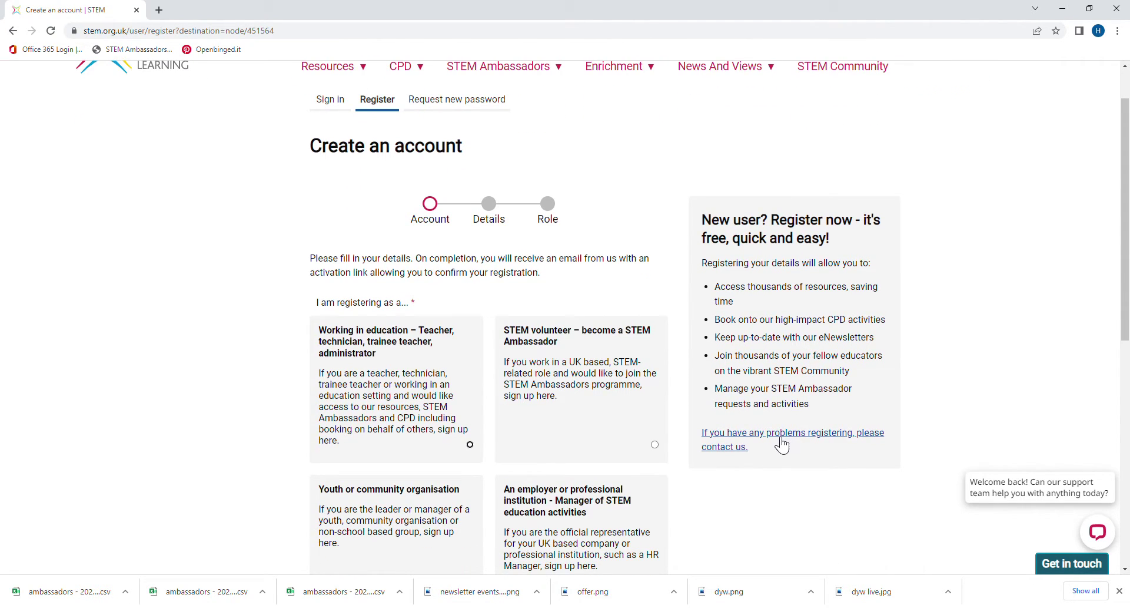
{"action": "left_click", "coordinate": [470, 445]}
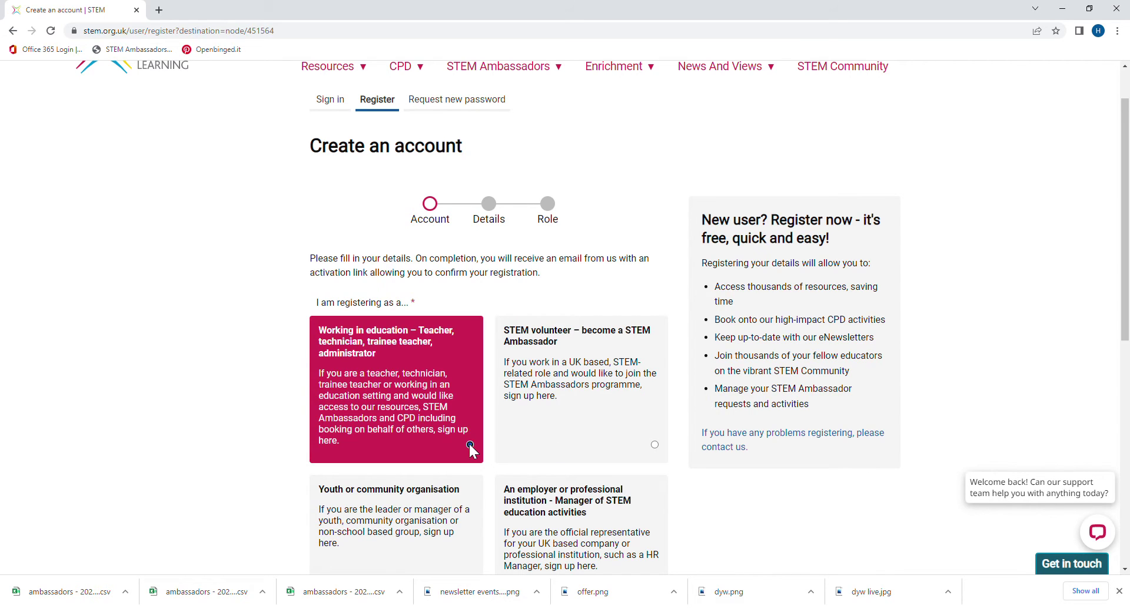
{"action": "scroll", "coordinate": [467, 394], "scroll_direction": "down", "scroll_amount": 4}
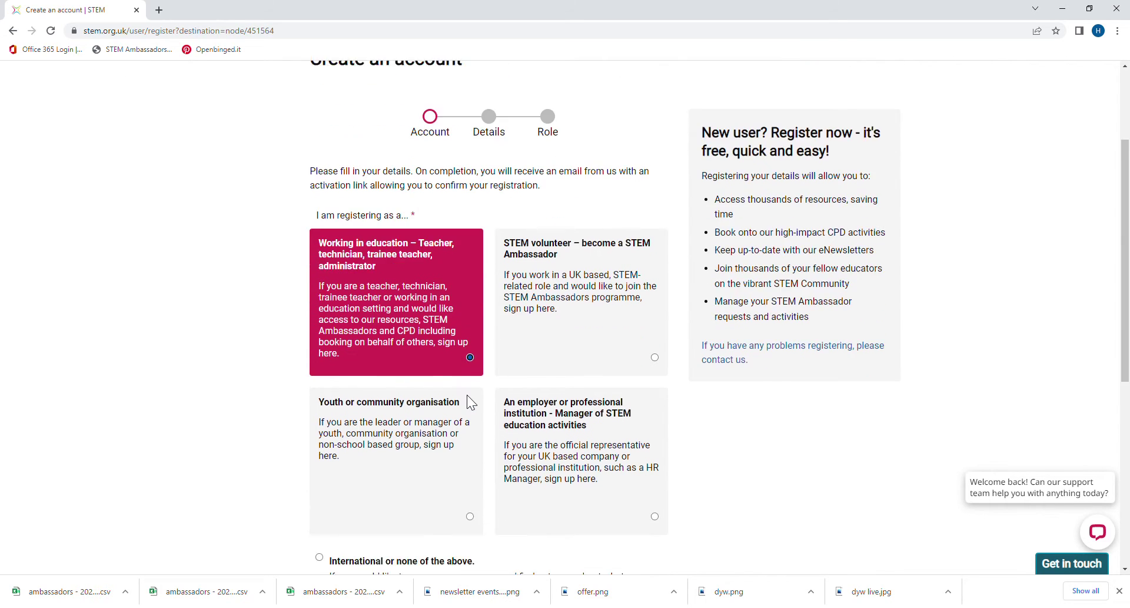
{"action": "left_click", "coordinate": [345, 486]}
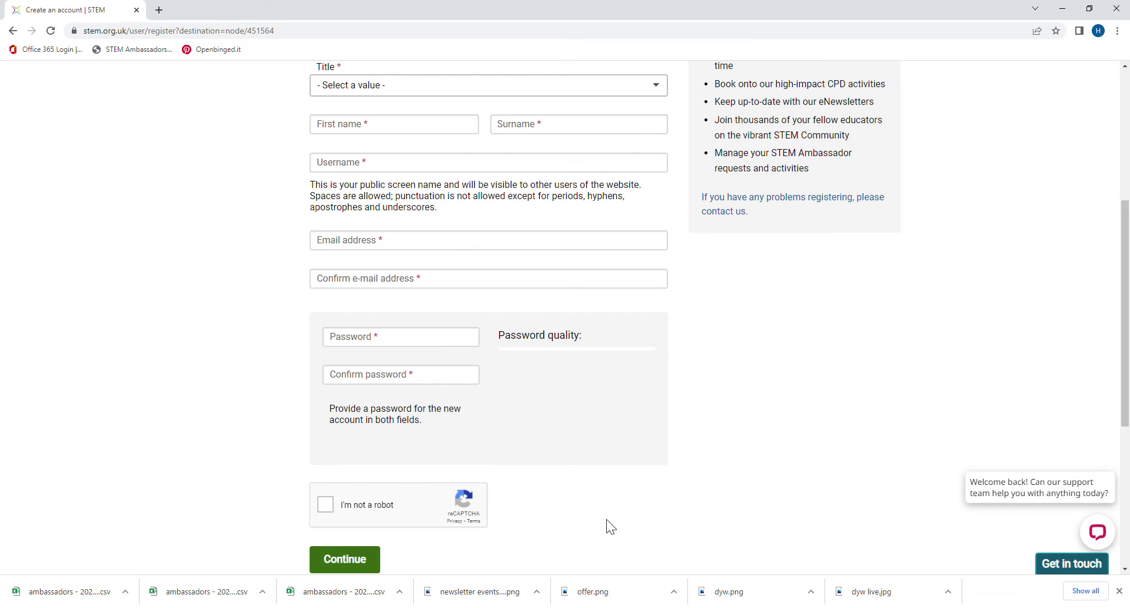
{"action": "scroll", "coordinate": [700, 505], "scroll_direction": "up", "scroll_amount": 5}
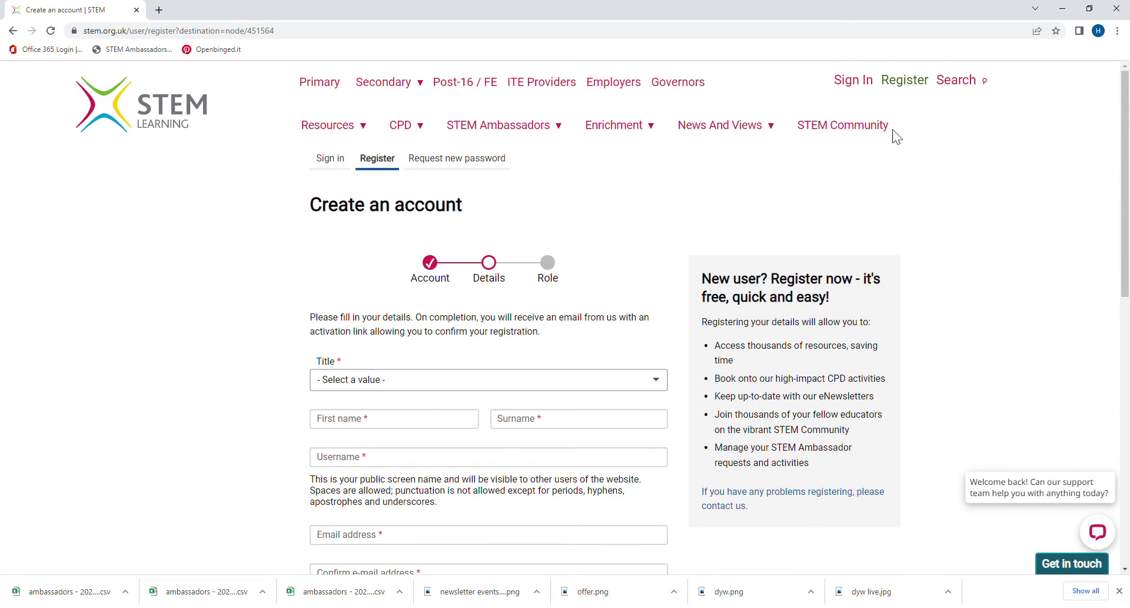
Step: Sign in using the account's e-mail address and password
{"action": "left_click", "coordinate": [856, 87]}
{"action": "left_click", "coordinate": [451, 274]}
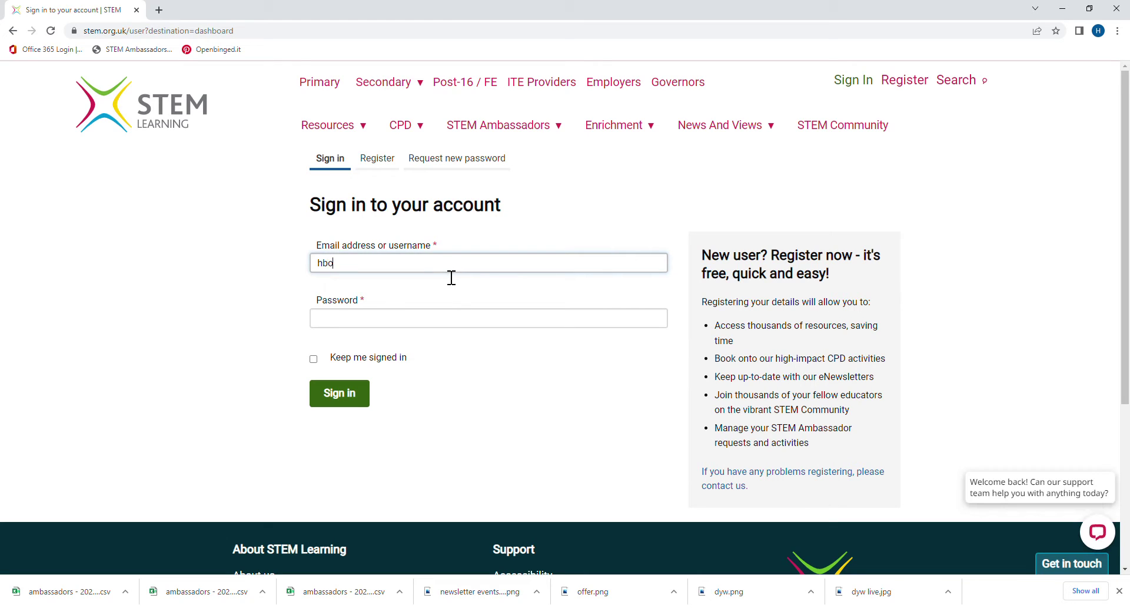
{"action": "key", "text": "Tab"}
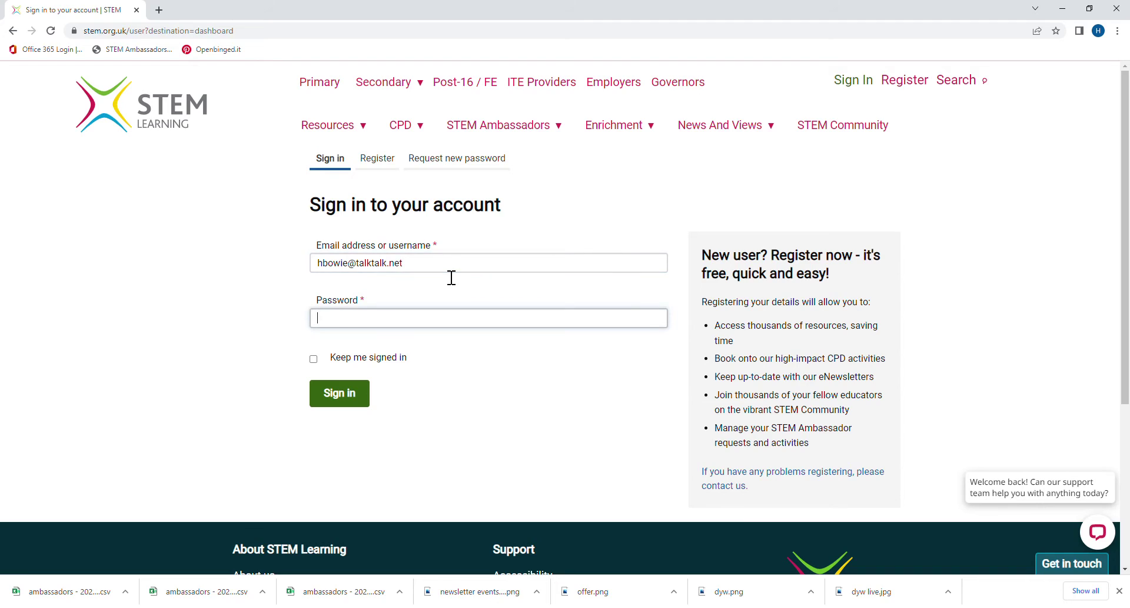
{"action": "type", "text": "•••••••••"}
{"action": "key", "text": "Return"}
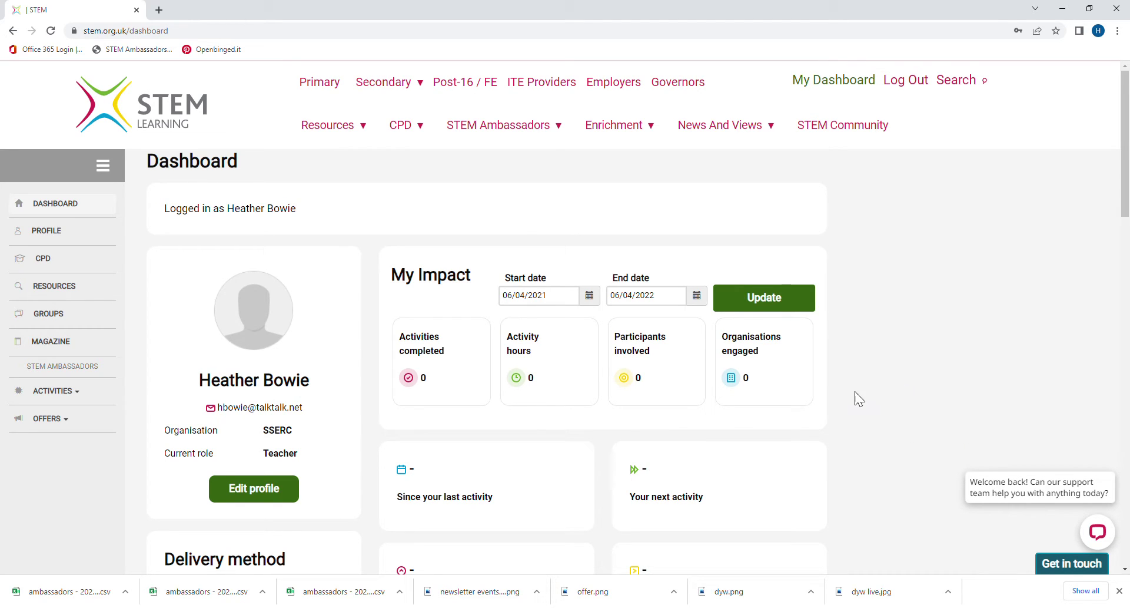
Step: From Edit profile, expand ACTIVITIES and choose 'Advertise an activity'
{"action": "left_click", "coordinate": [258, 498]}
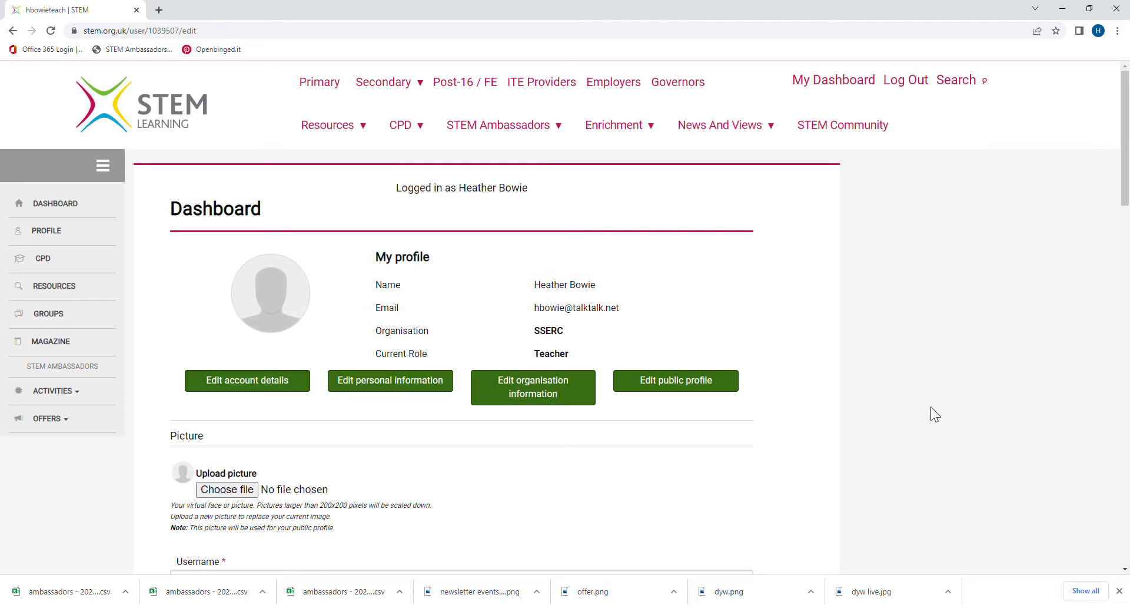
{"action": "left_click", "coordinate": [77, 392]}
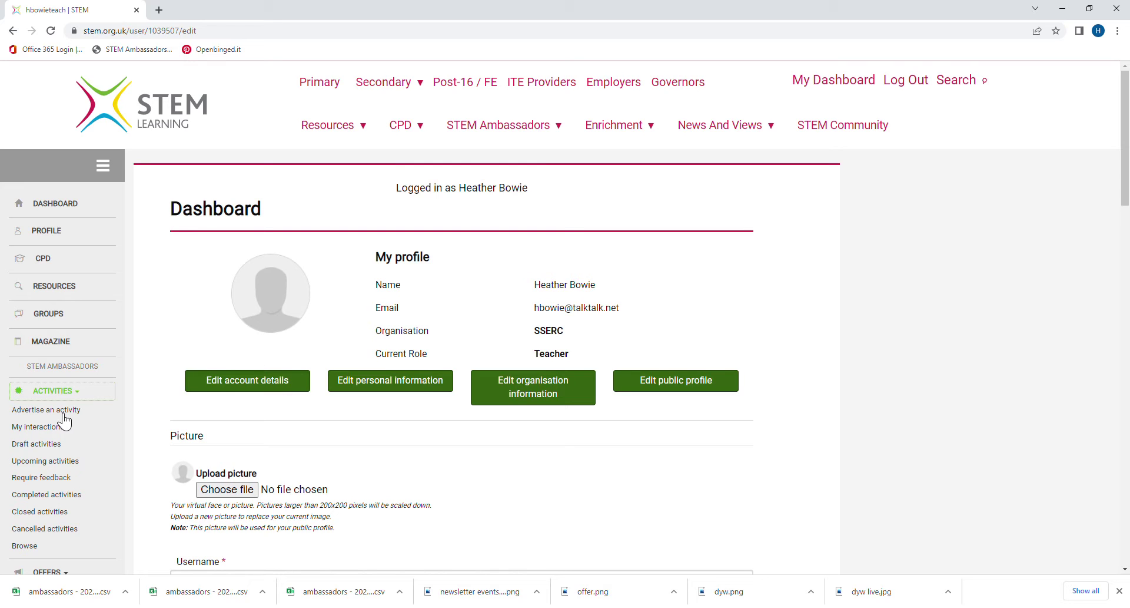
{"action": "left_click", "coordinate": [63, 411]}
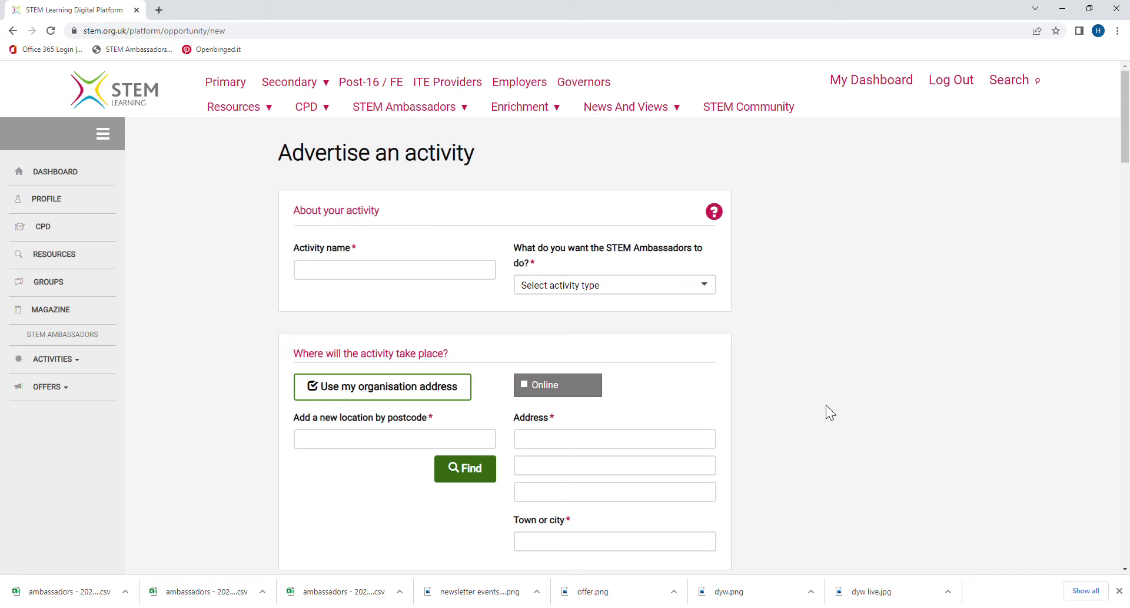
Step: Name the activity 'Careers Talk - S4' and set its type to STEM Presentation / Q&A
{"action": "left_click", "coordinate": [395, 281]}
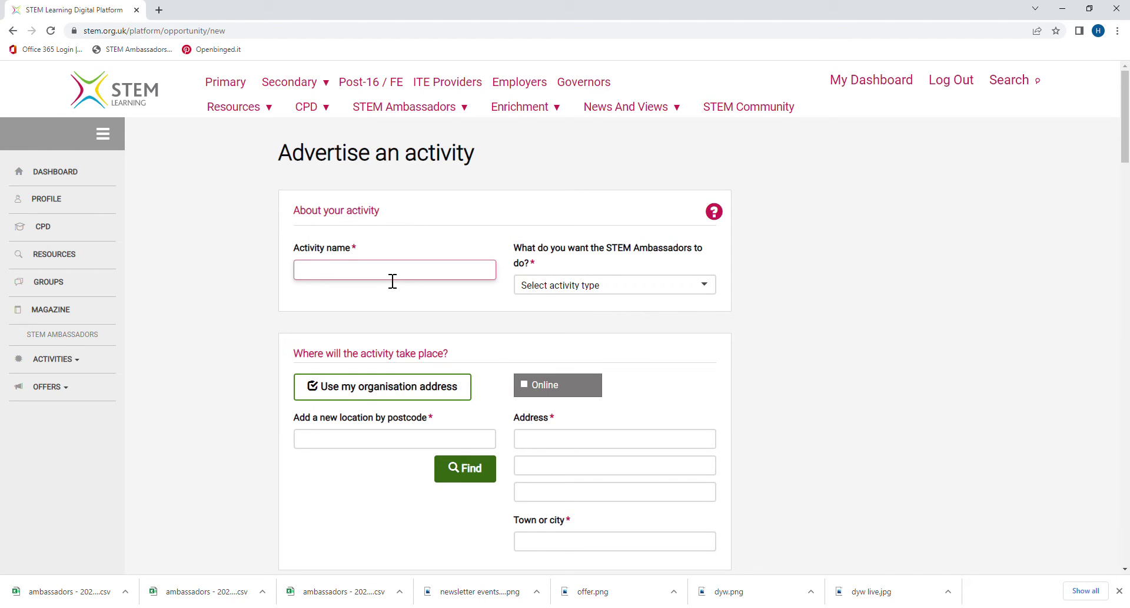
{"action": "type", "text": "Careers Talk - S4"}
{"action": "key", "text": "Tab"}
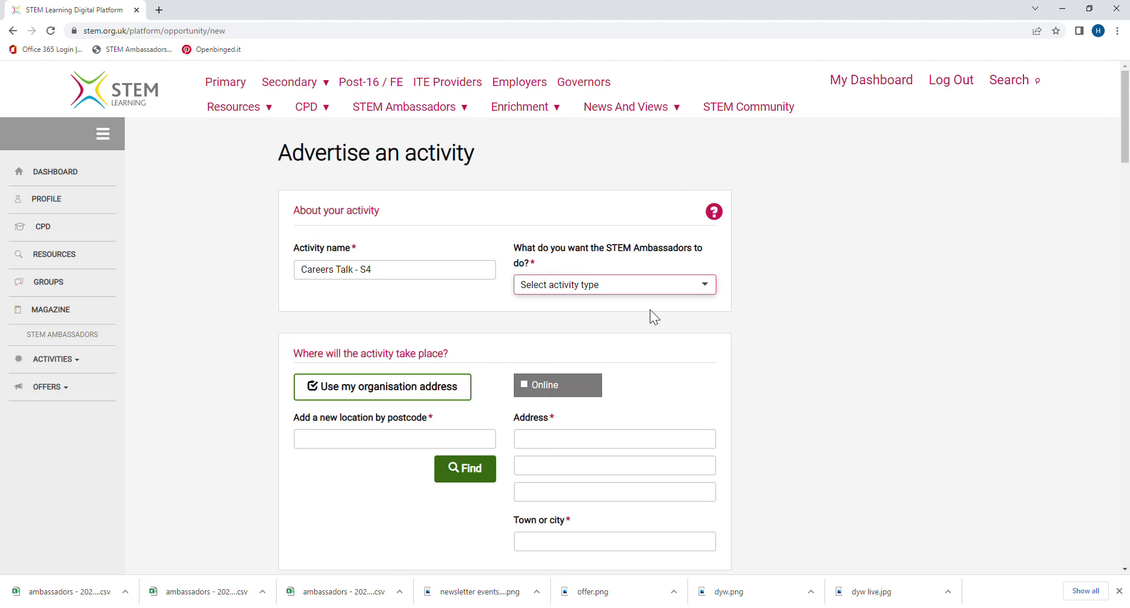
{"action": "left_click", "coordinate": [650, 309]}
{"action": "scroll", "coordinate": [686, 348], "scroll_direction": "down", "scroll_amount": 2}
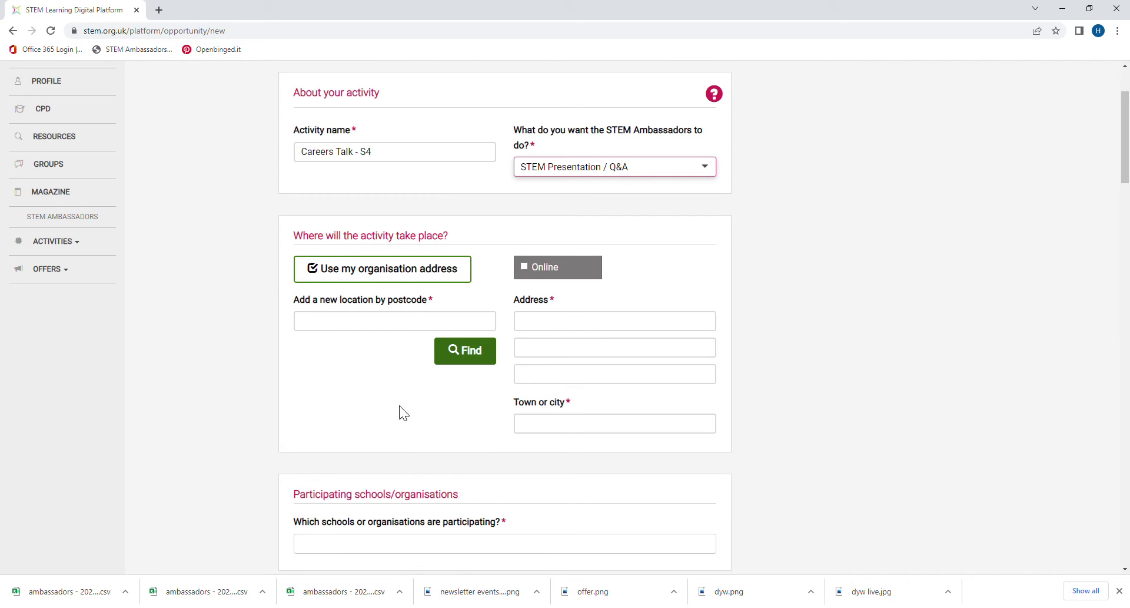
Step: Look up the venue postcode and fill the location with the Scottish Schools Education Research Centre address
{"action": "left_click", "coordinate": [348, 332]}
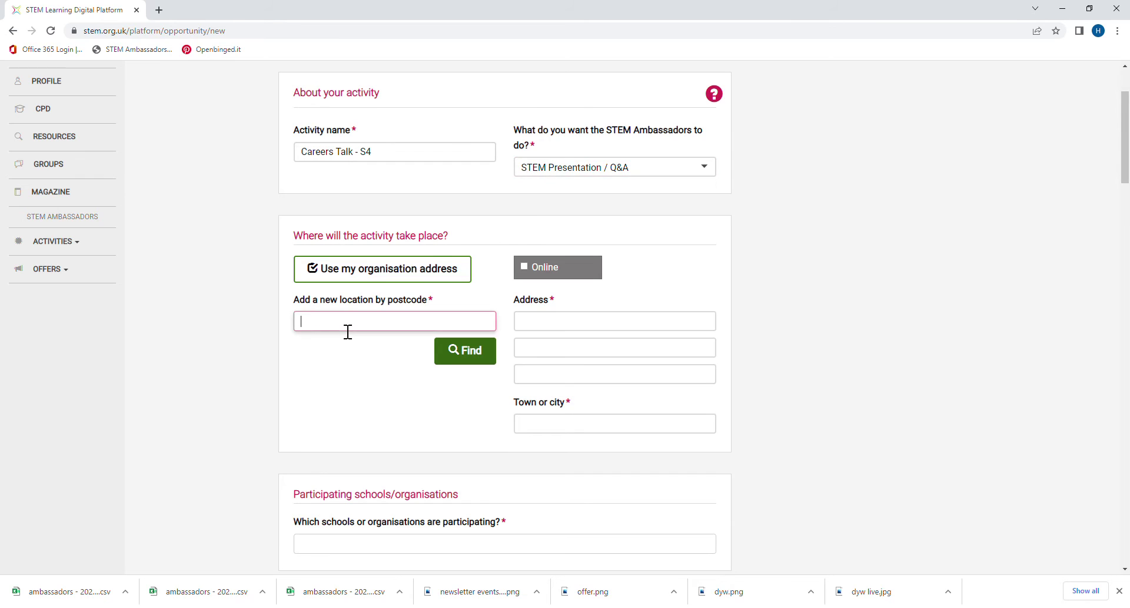
{"action": "type", "text": "ky11 8uu"}
{"action": "left_click", "coordinate": [463, 351]}
{"action": "scroll", "coordinate": [365, 440], "scroll_direction": "down", "scroll_amount": 5}
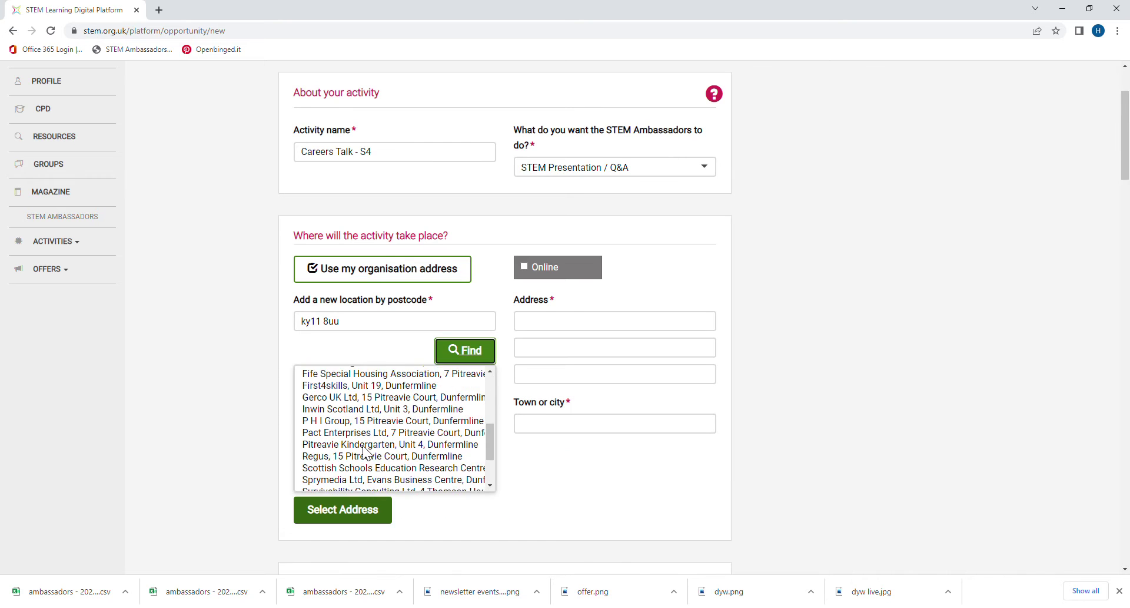
{"action": "left_click", "coordinate": [350, 458]}
{"action": "left_click", "coordinate": [352, 505]}
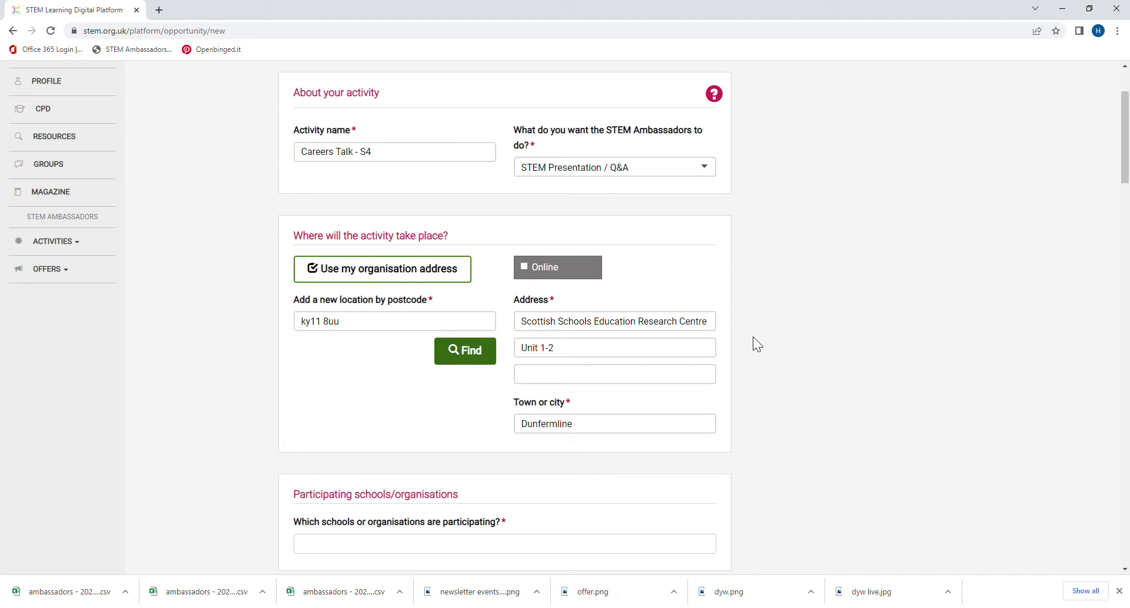
{"action": "scroll", "coordinate": [753, 337], "scroll_direction": "down", "scroll_amount": 3}
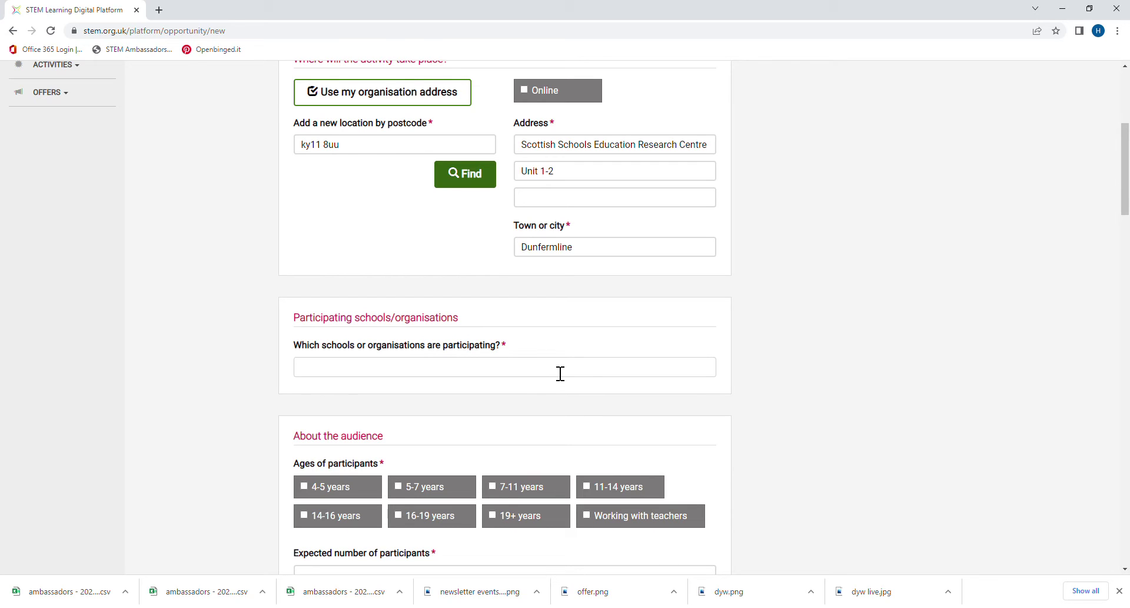
Step: Add SSERC as the participating organisation
{"action": "left_click", "coordinate": [561, 374]}
{"action": "type", "text": "s"}
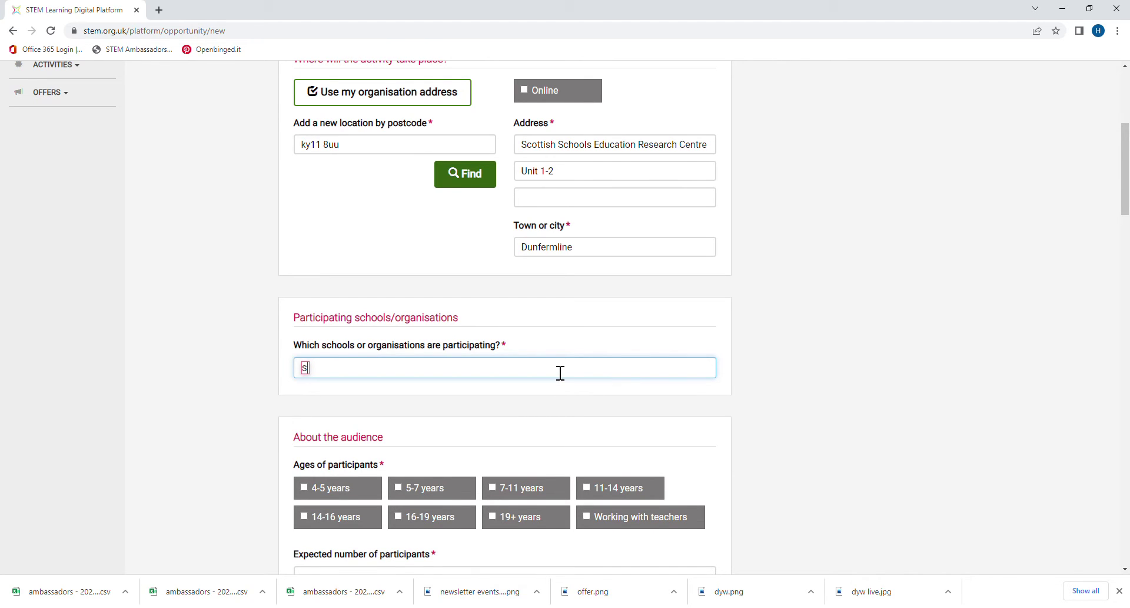
{"action": "type", "text": "serc"}
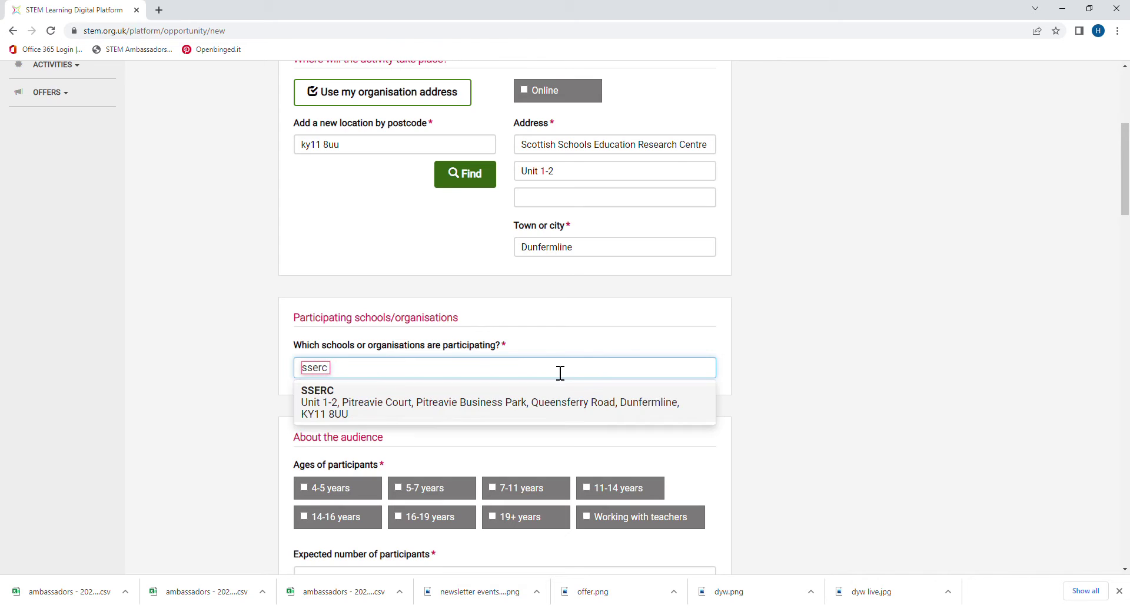
{"action": "left_click", "coordinate": [398, 406]}
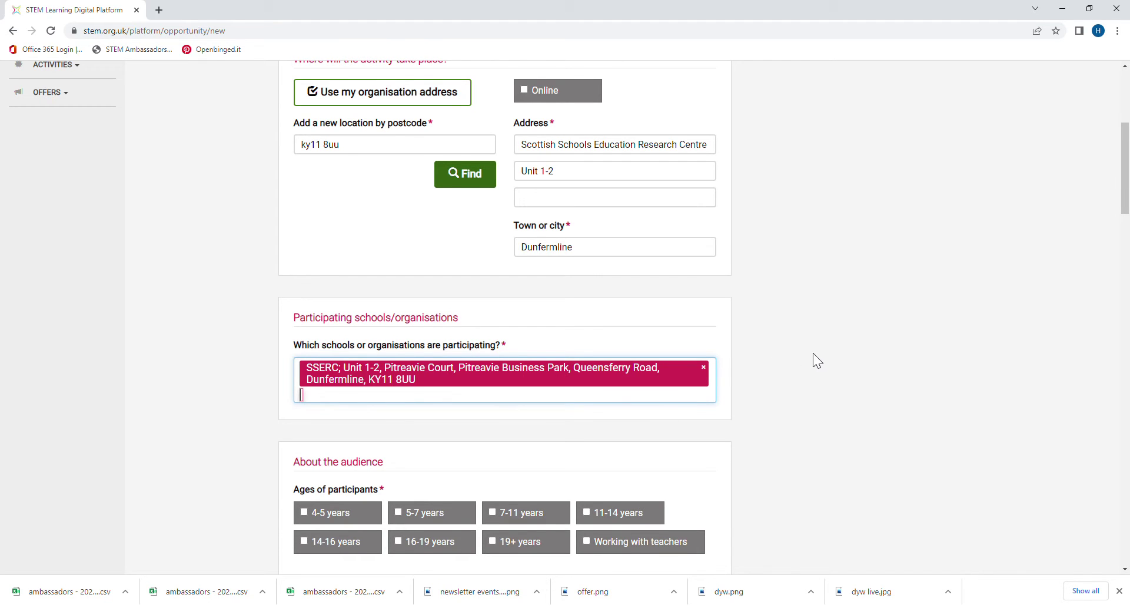
{"action": "scroll", "coordinate": [815, 360], "scroll_direction": "down", "scroll_amount": 2}
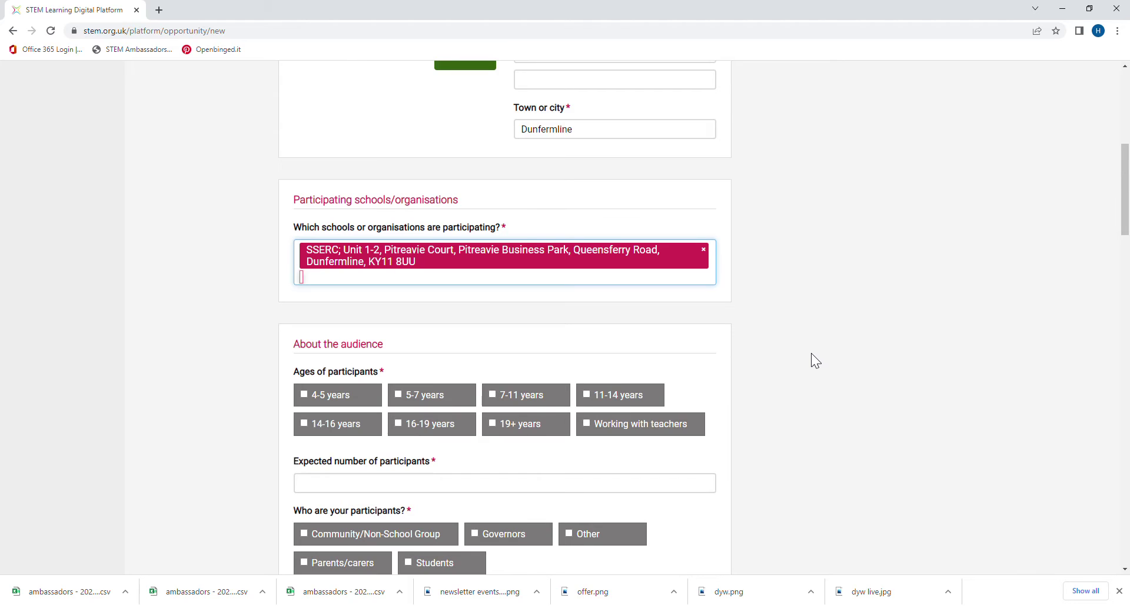
{"action": "scroll", "coordinate": [811, 353], "scroll_direction": "down", "scroll_amount": 1}
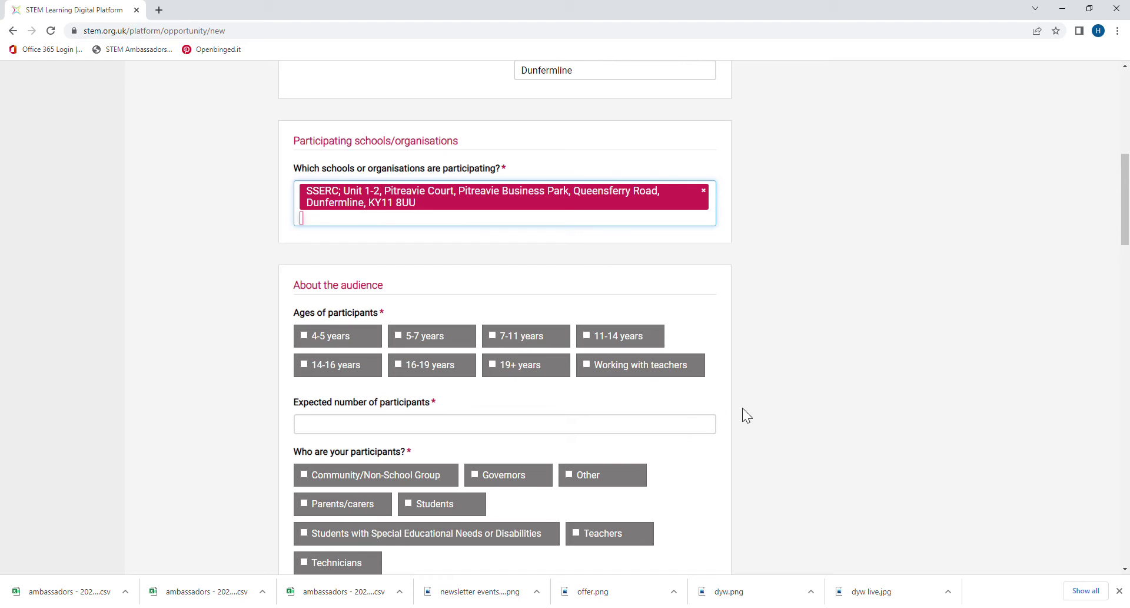
Step: Target ages 11-14 and 14-16 with 30 expected participants
{"action": "left_click", "coordinate": [596, 342]}
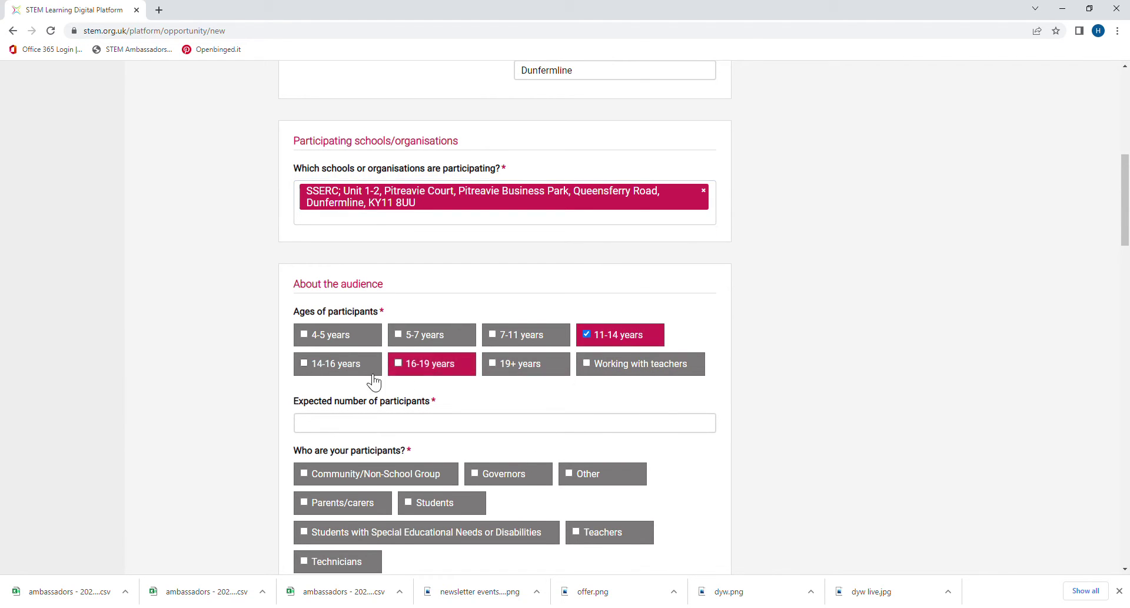
{"action": "left_click", "coordinate": [328, 371]}
{"action": "left_click", "coordinate": [469, 419]}
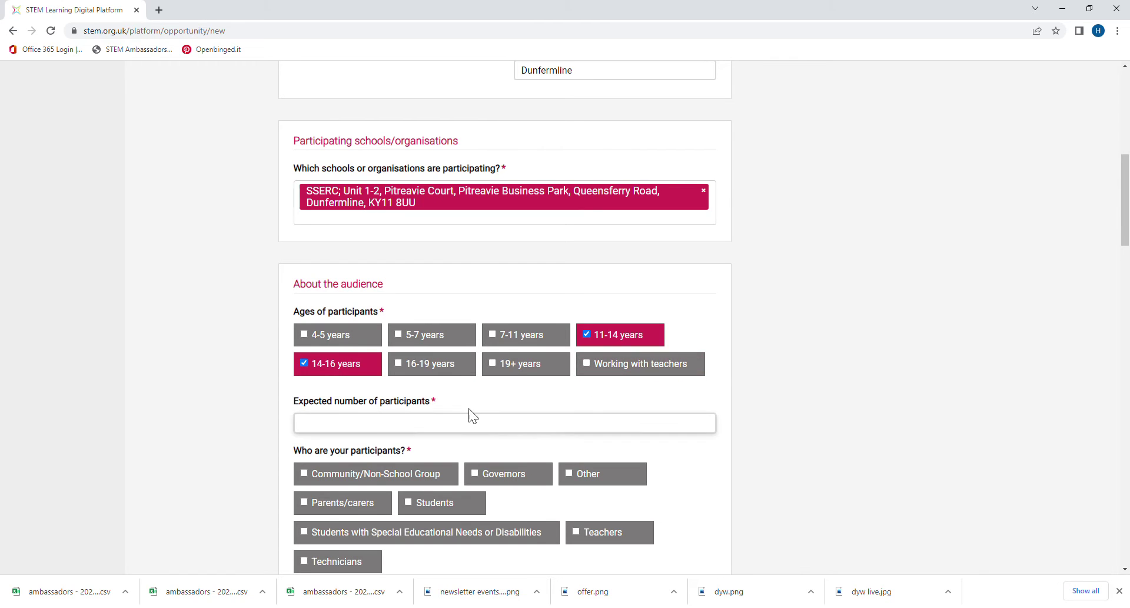
{"action": "left_click", "coordinate": [424, 436]}
{"action": "type", "text": "30"}
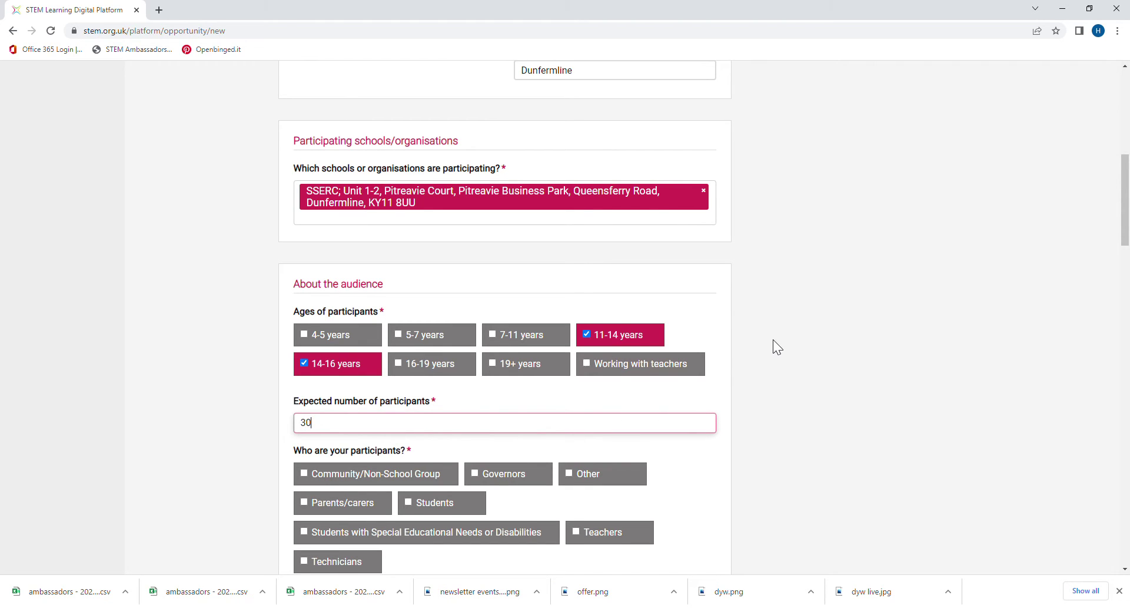
{"action": "scroll", "coordinate": [771, 338], "scroll_direction": "down", "scroll_amount": 2}
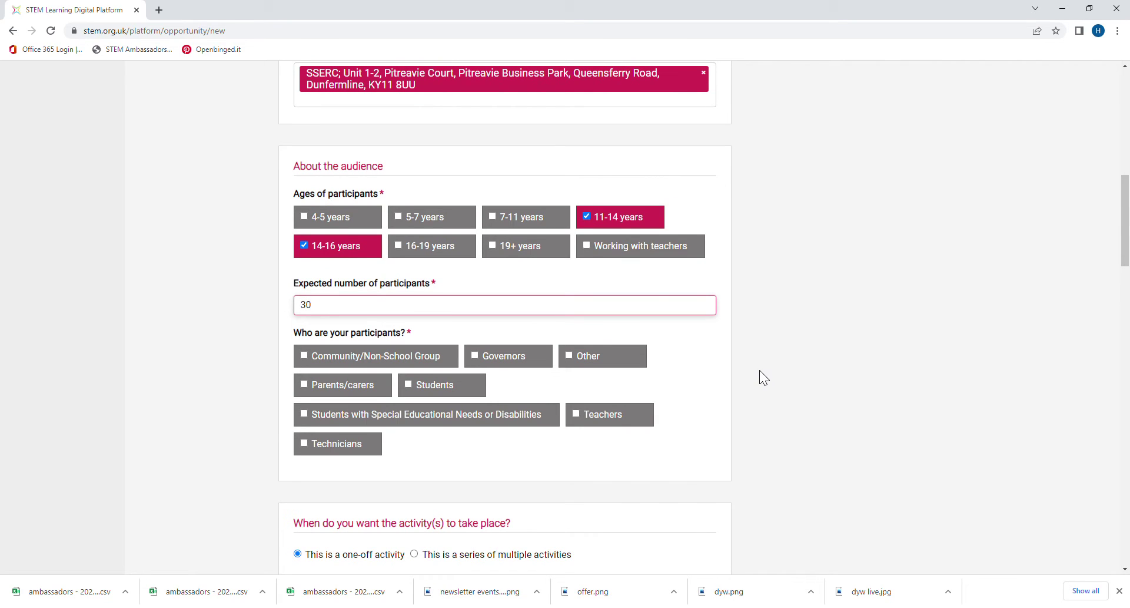
Step: Set the participants to Students and mark the activity as a series of multiple activities
{"action": "left_click", "coordinate": [409, 384]}
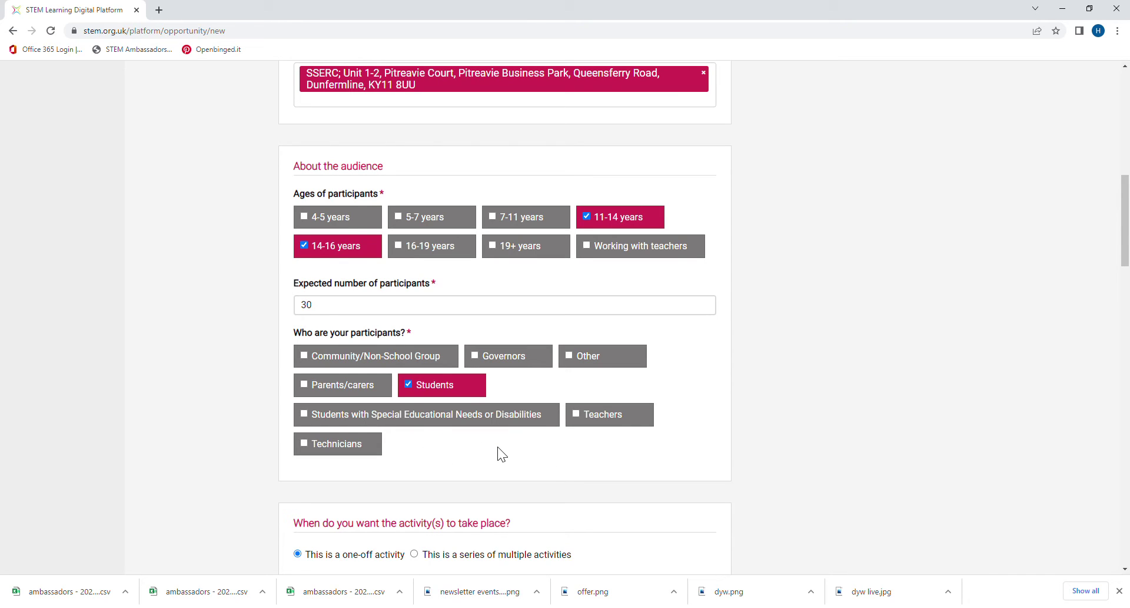
{"action": "scroll", "coordinate": [497, 454], "scroll_direction": "down", "scroll_amount": 3}
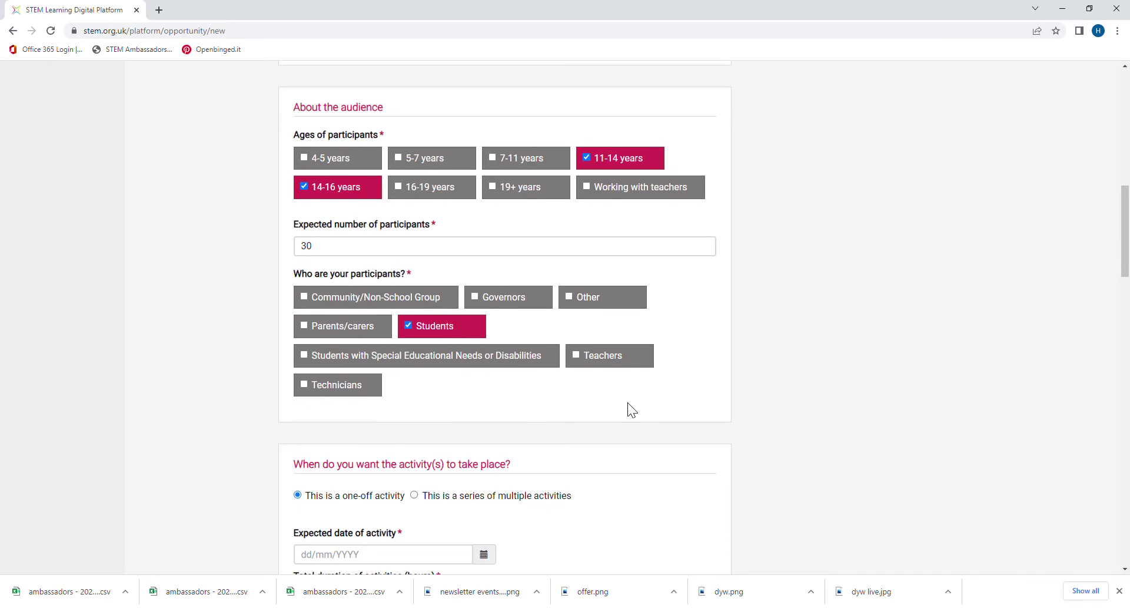
{"action": "scroll", "coordinate": [607, 404], "scroll_direction": "down", "scroll_amount": 2}
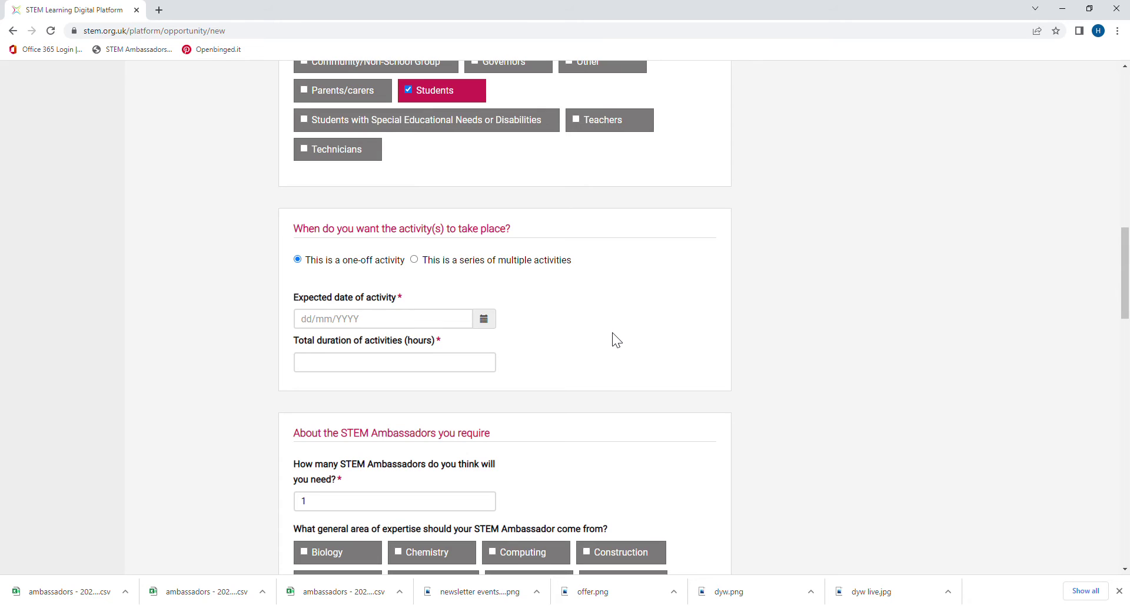
{"action": "left_click", "coordinate": [415, 260]}
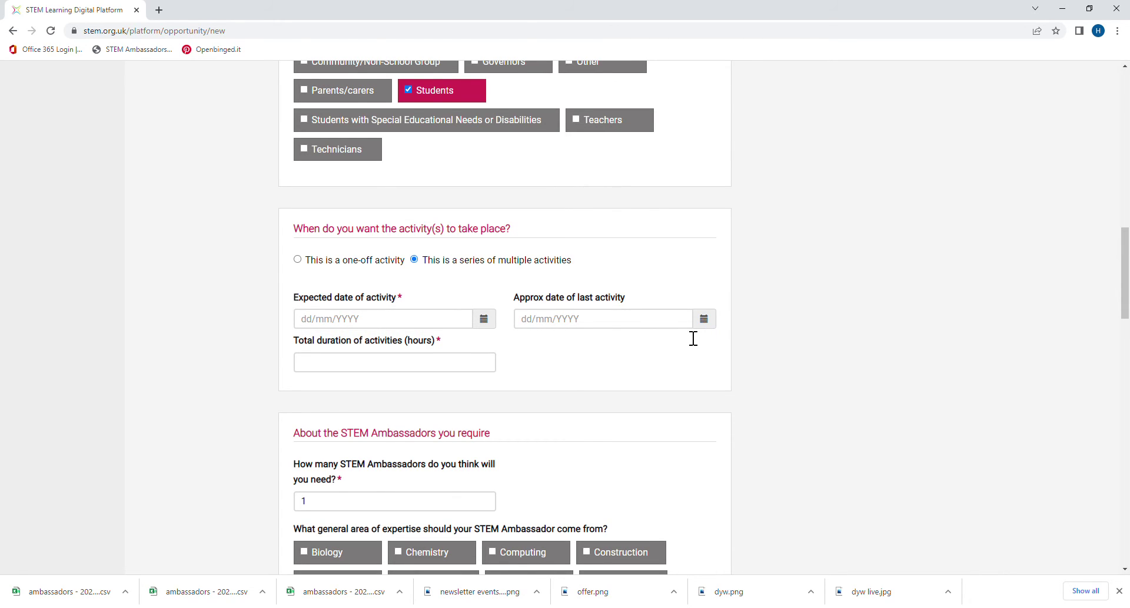
Step: Make the activity a one-off dated 31 May 2022
{"action": "left_click", "coordinate": [298, 260]}
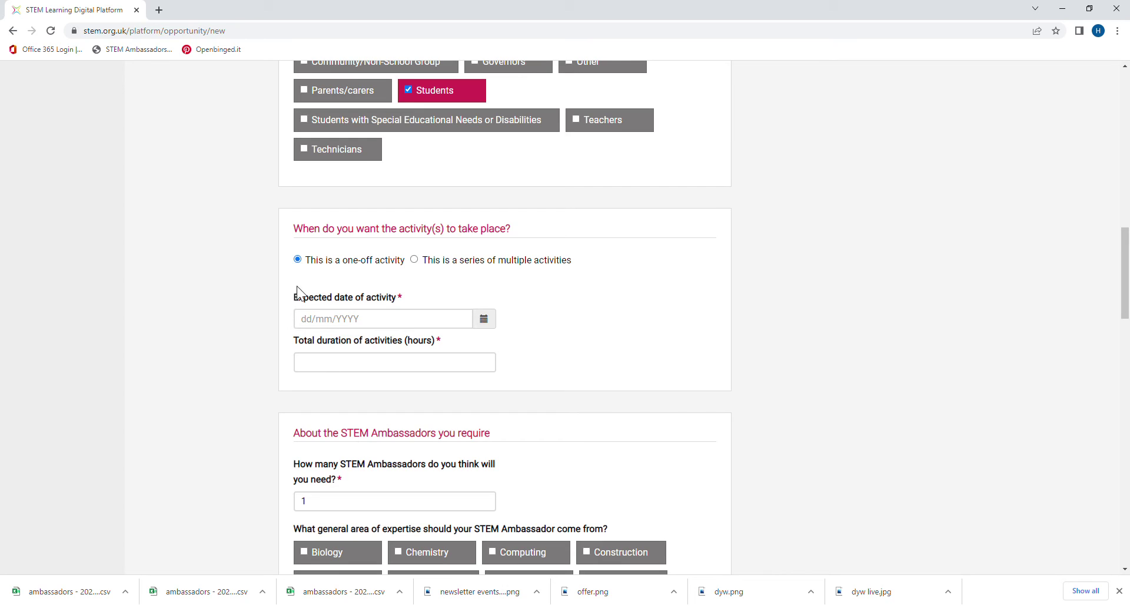
{"action": "left_click", "coordinate": [485, 324]}
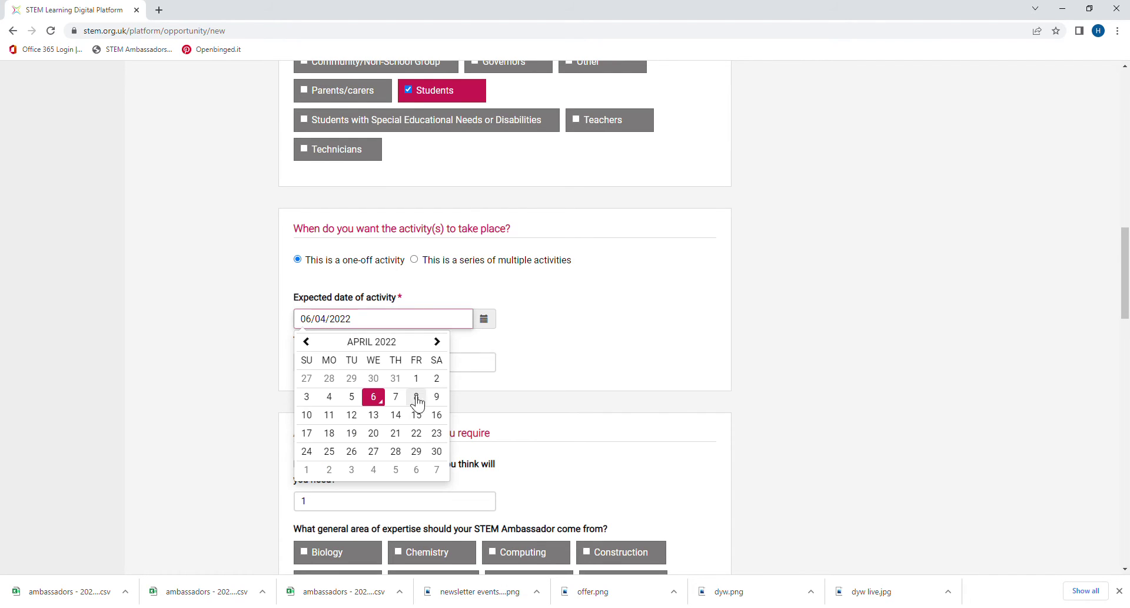
{"action": "left_click", "coordinate": [436, 341]}
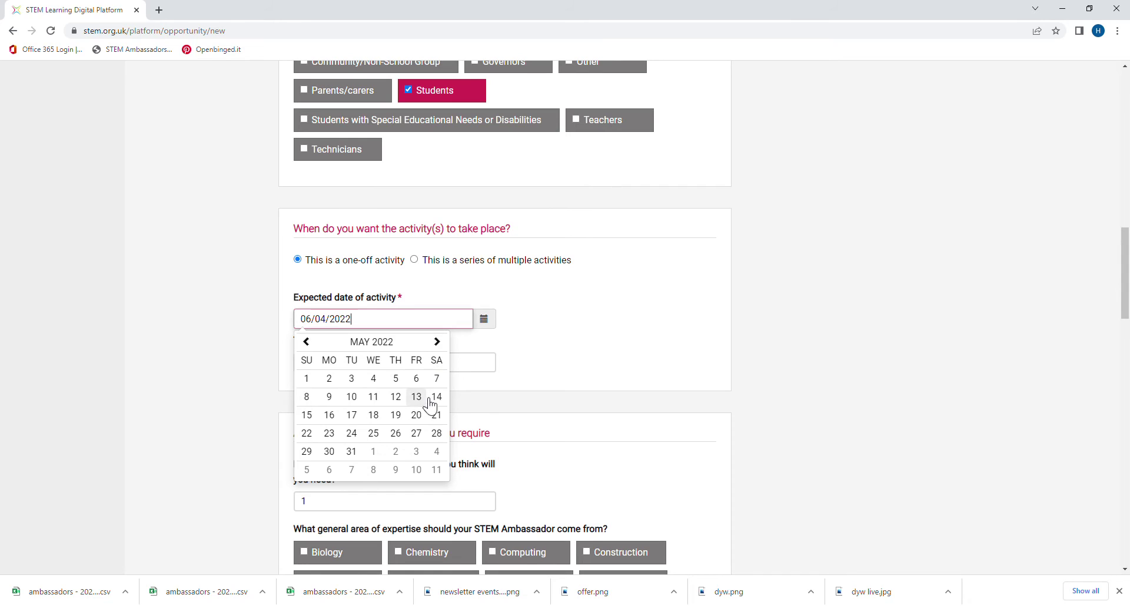
{"action": "left_click", "coordinate": [352, 452]}
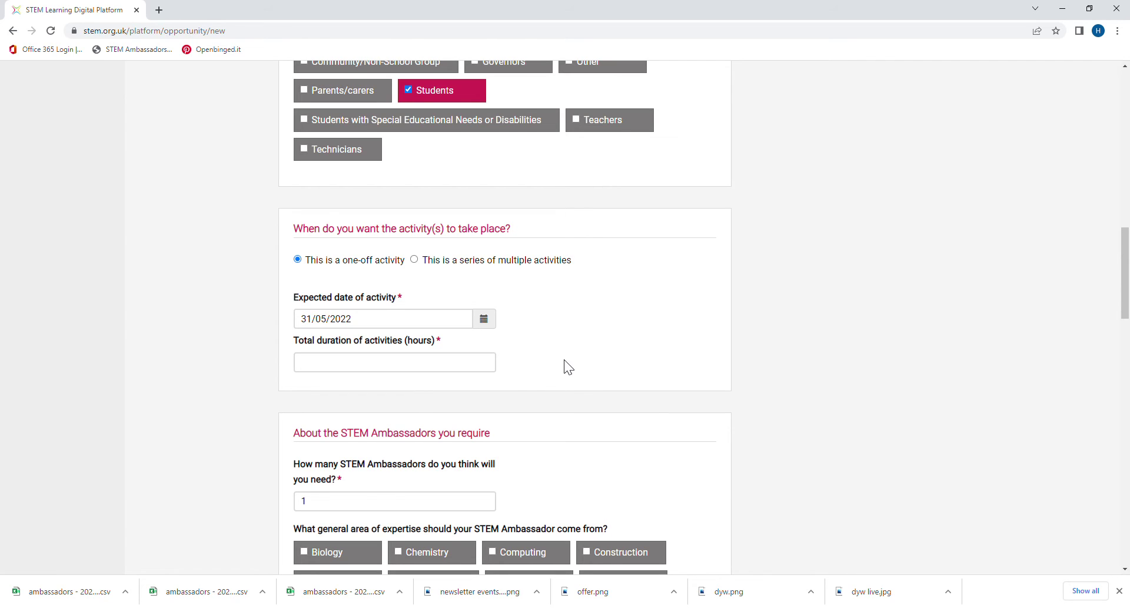
Step: Enter a total duration of 2 hours
{"action": "left_click", "coordinate": [465, 369]}
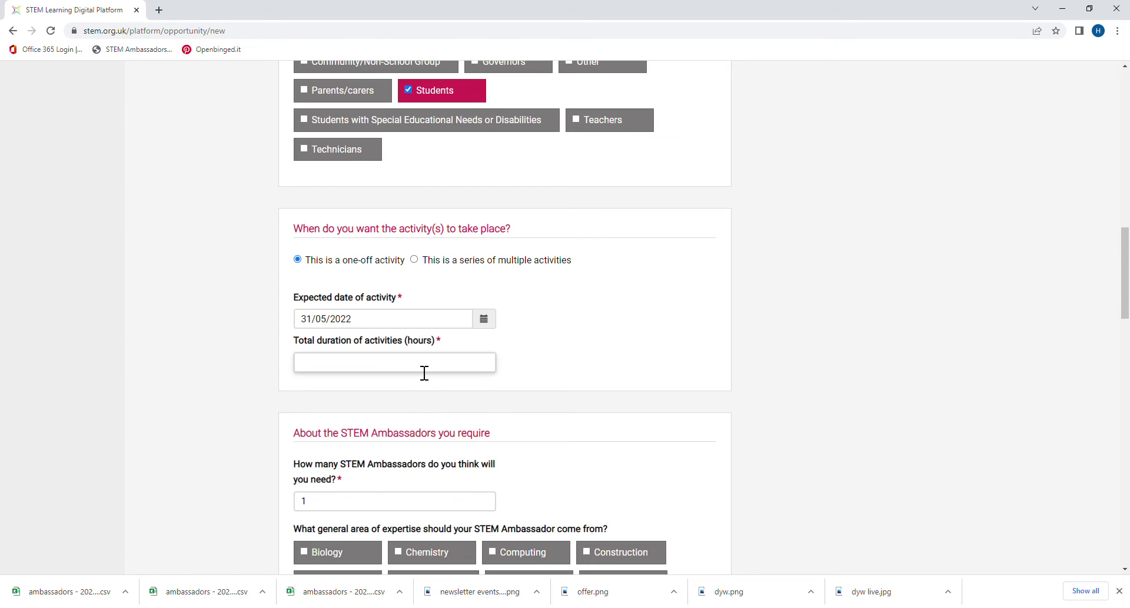
{"action": "scroll", "coordinate": [425, 373], "scroll_direction": "up", "scroll_amount": 1}
{"action": "left_click", "coordinate": [409, 420]}
{"action": "type", "text": "2"}
{"action": "scroll", "coordinate": [575, 369], "scroll_direction": "down", "scroll_amount": 2}
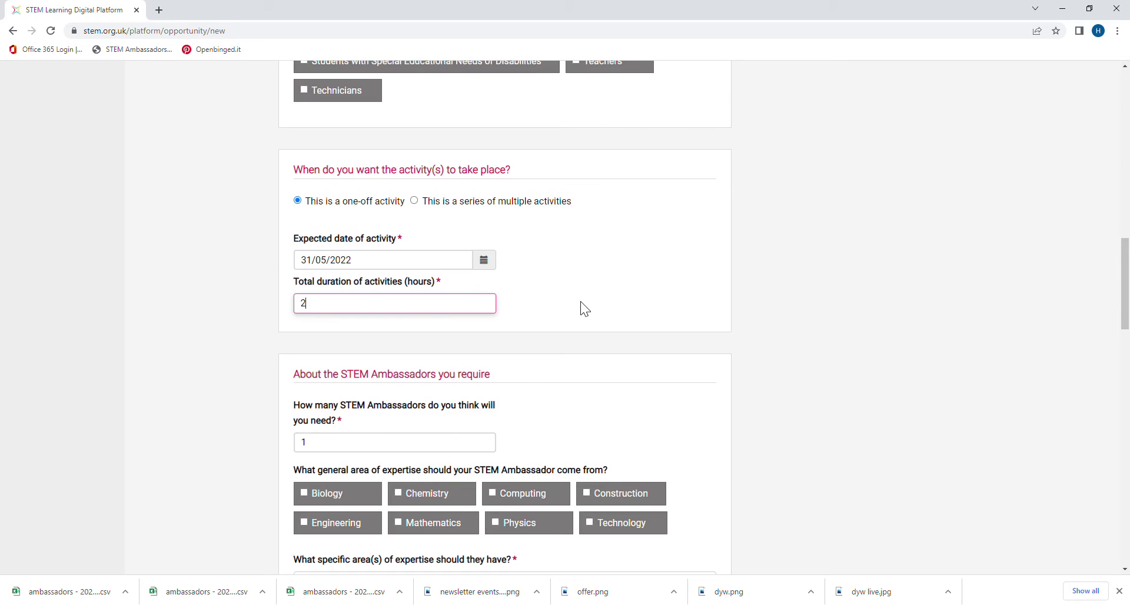
{"action": "scroll", "coordinate": [581, 302], "scroll_direction": "down", "scroll_amount": 1}
Step: Request 5 STEM Ambassadors with Mathematics and Computing expertise
{"action": "double_click", "coordinate": [342, 388]}
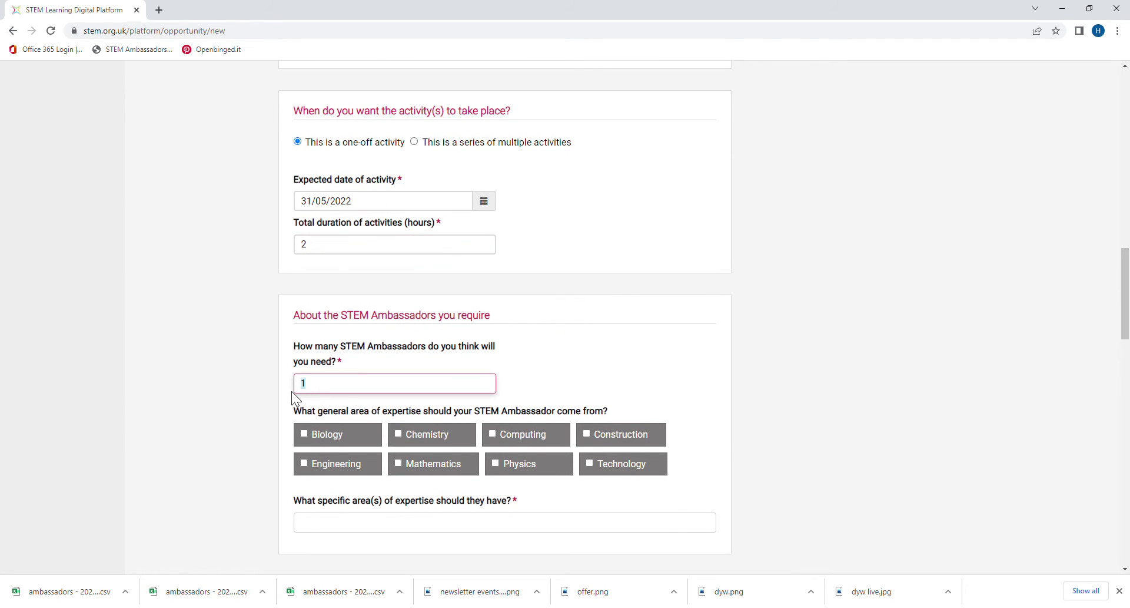
{"action": "type", "text": "5"}
{"action": "scroll", "coordinate": [726, 332], "scroll_direction": "down", "scroll_amount": 2}
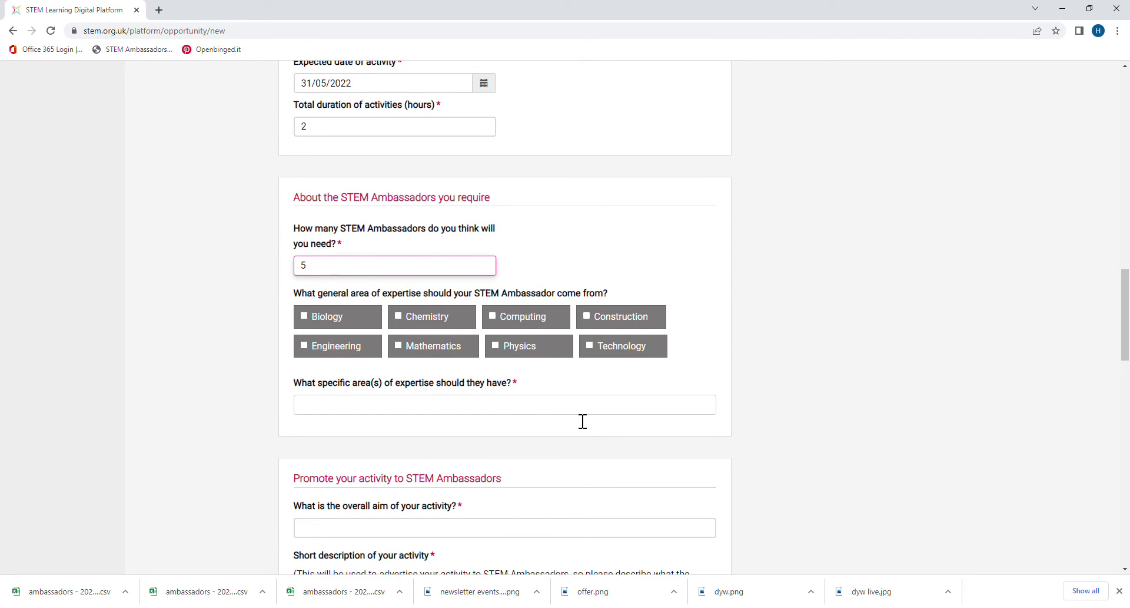
{"action": "left_click", "coordinate": [398, 345]}
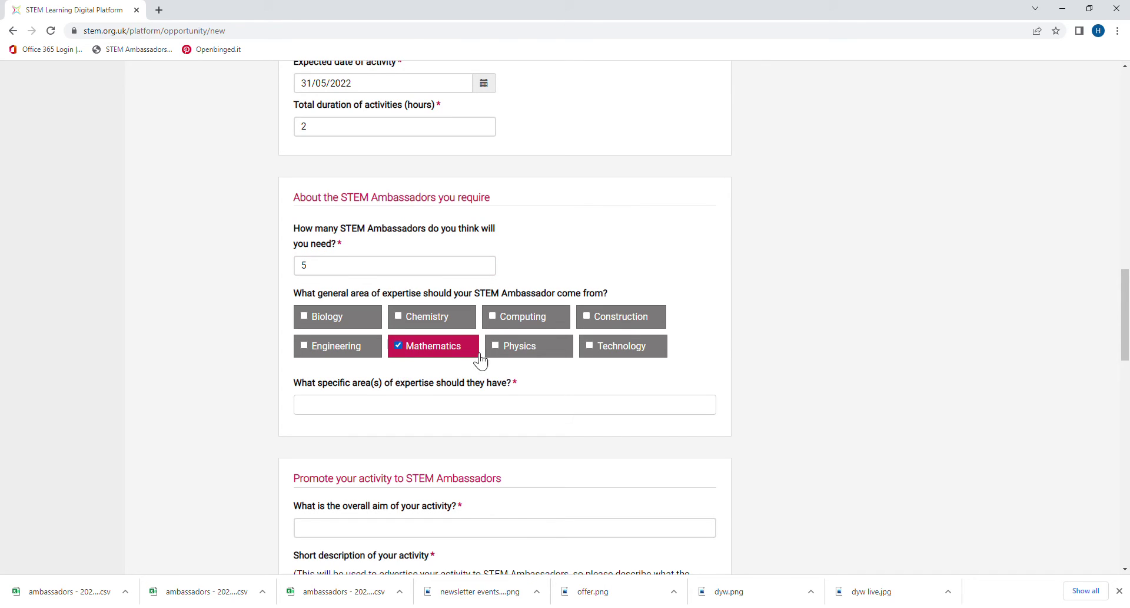
{"action": "left_click", "coordinate": [492, 317]}
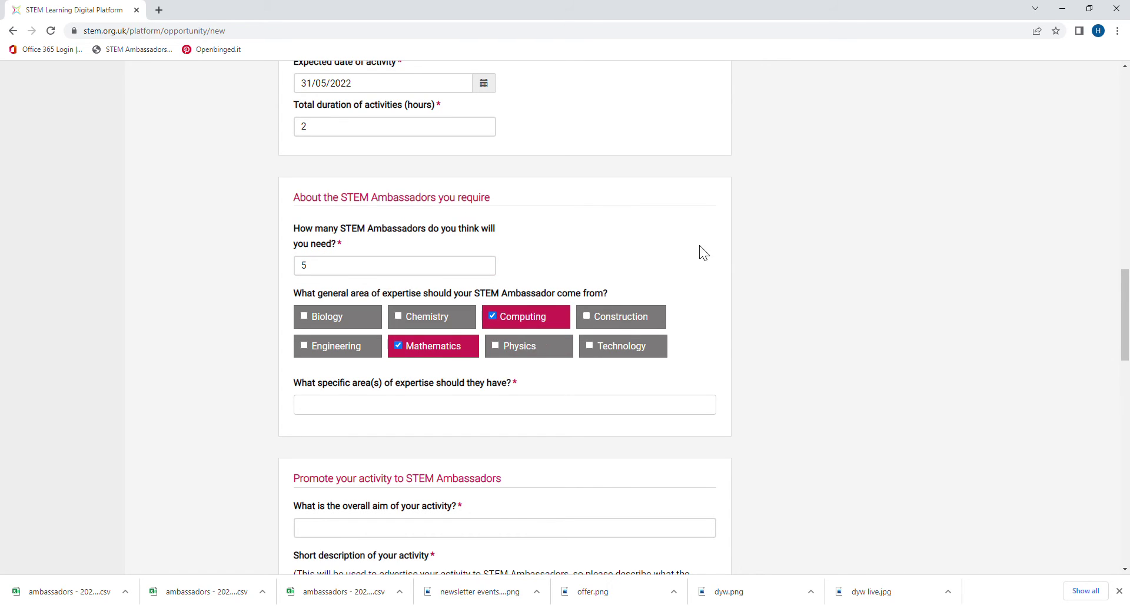
Step: Add coding as the specific area of expertise required
{"action": "left_click", "coordinate": [452, 412]}
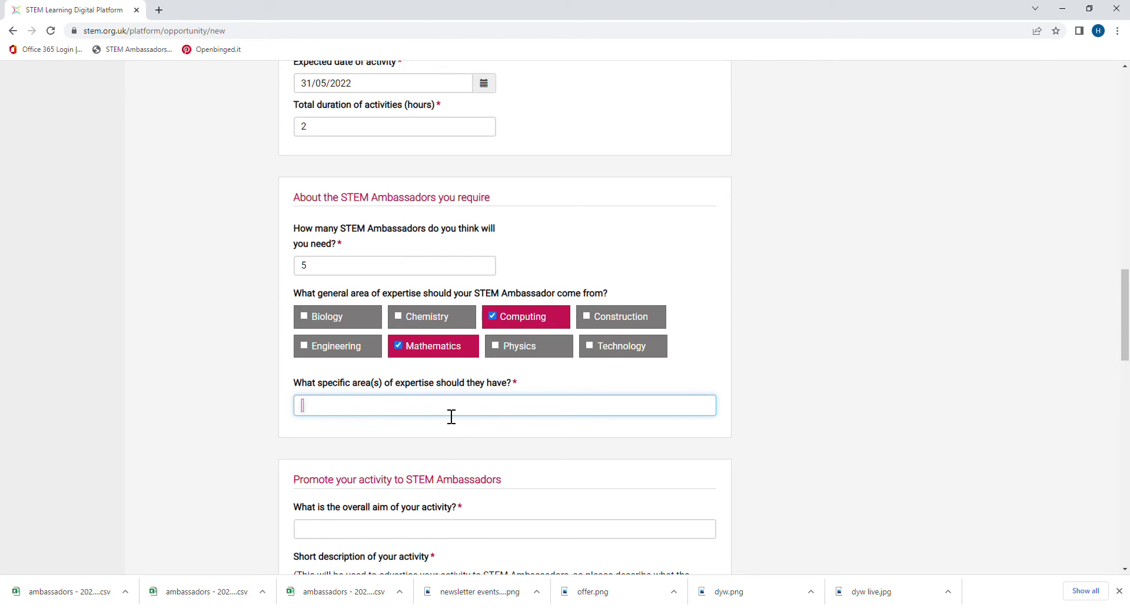
{"action": "type", "text": "coding"}
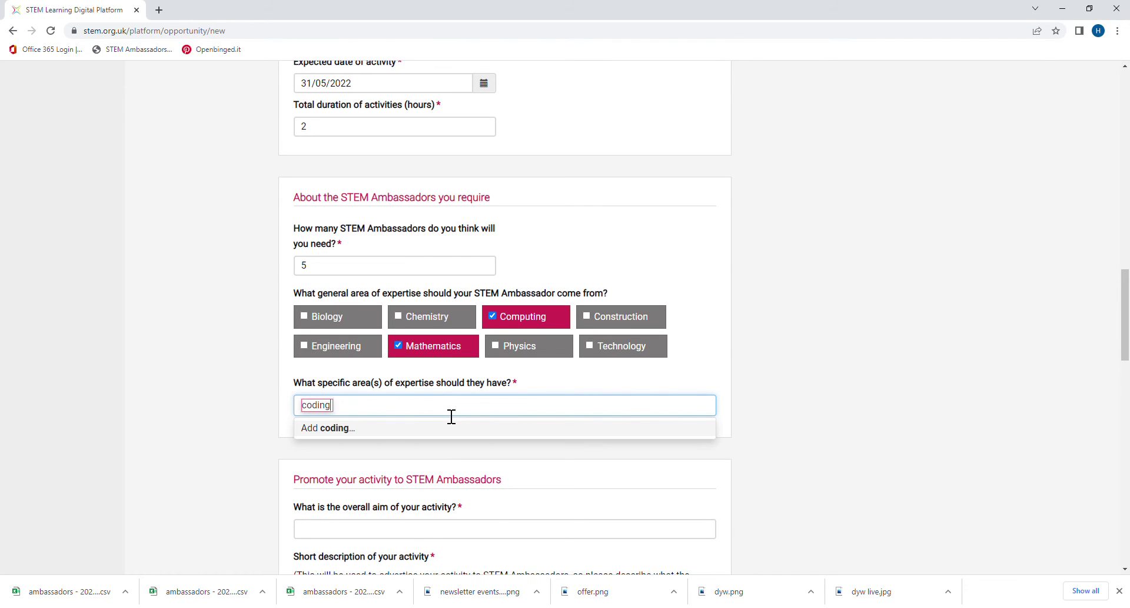
{"action": "left_click", "coordinate": [354, 428]}
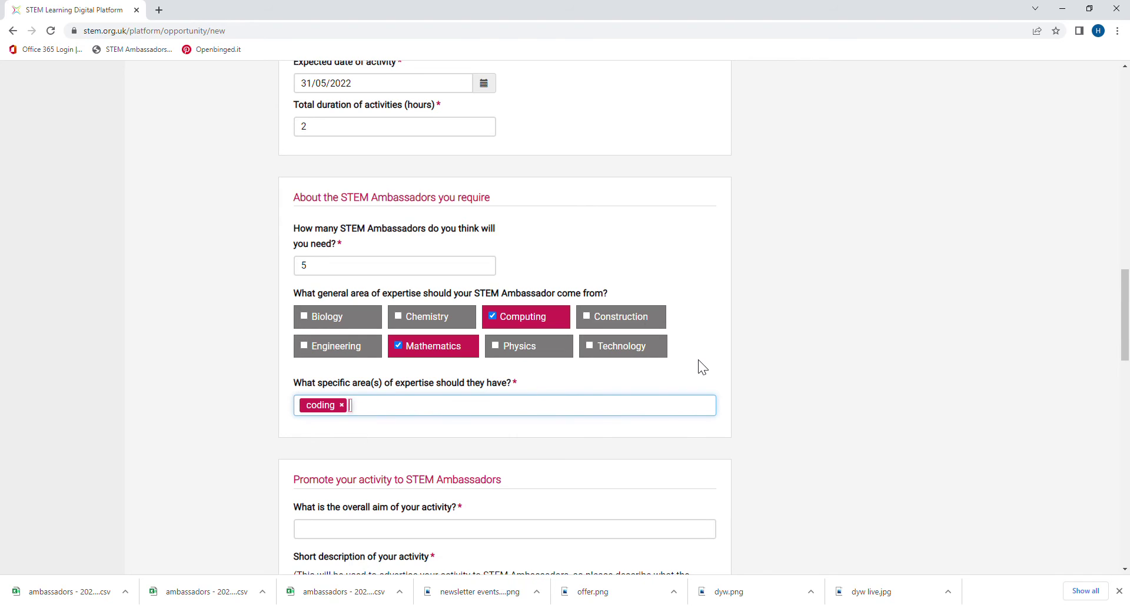
{"action": "scroll", "coordinate": [699, 367], "scroll_direction": "down", "scroll_amount": 2}
{"action": "left_click", "coordinate": [411, 419]}
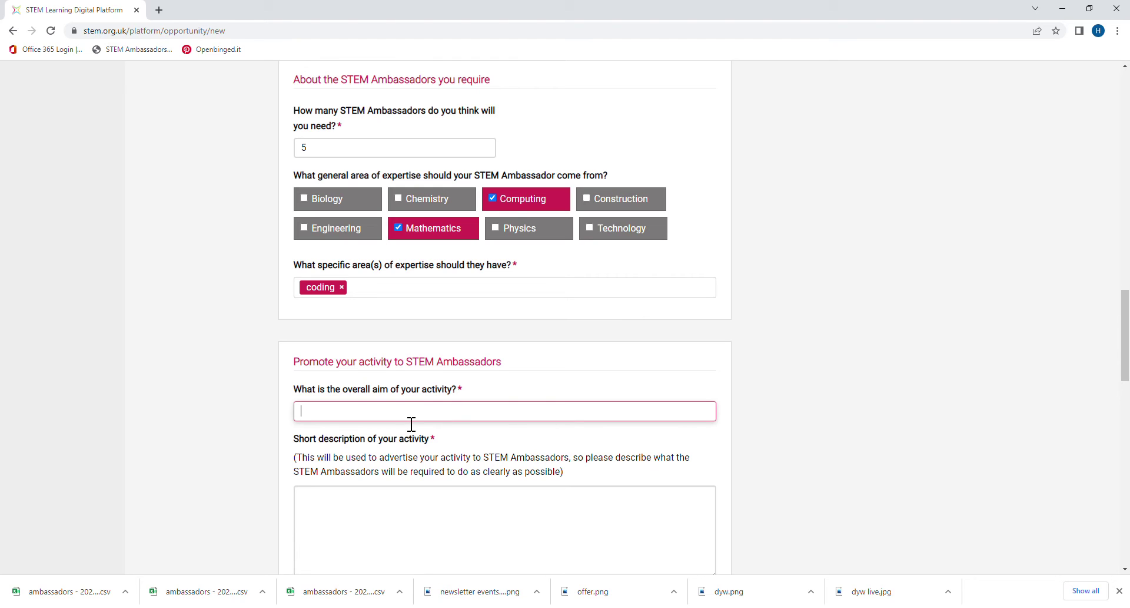
Step: Enter the aim 'To highlight careers in coding and computing' and short description 'Careers talk'
{"action": "type", "text": "To highlight careers in coding and computing"}
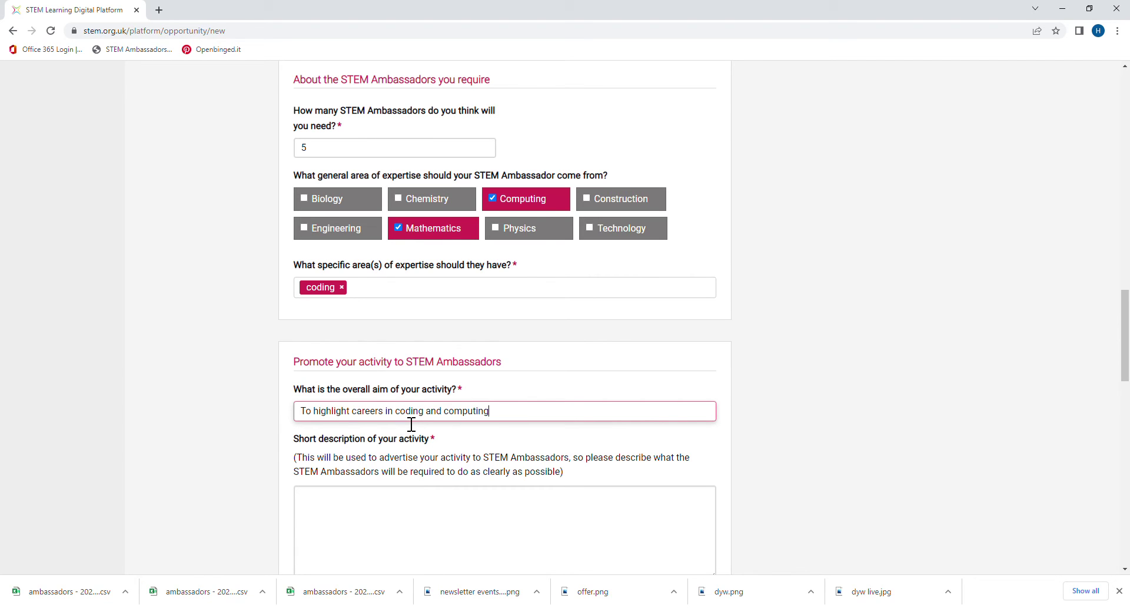
{"action": "left_click", "coordinate": [403, 522]}
{"action": "scroll", "coordinate": [553, 414], "scroll_direction": "down", "scroll_amount": 2}
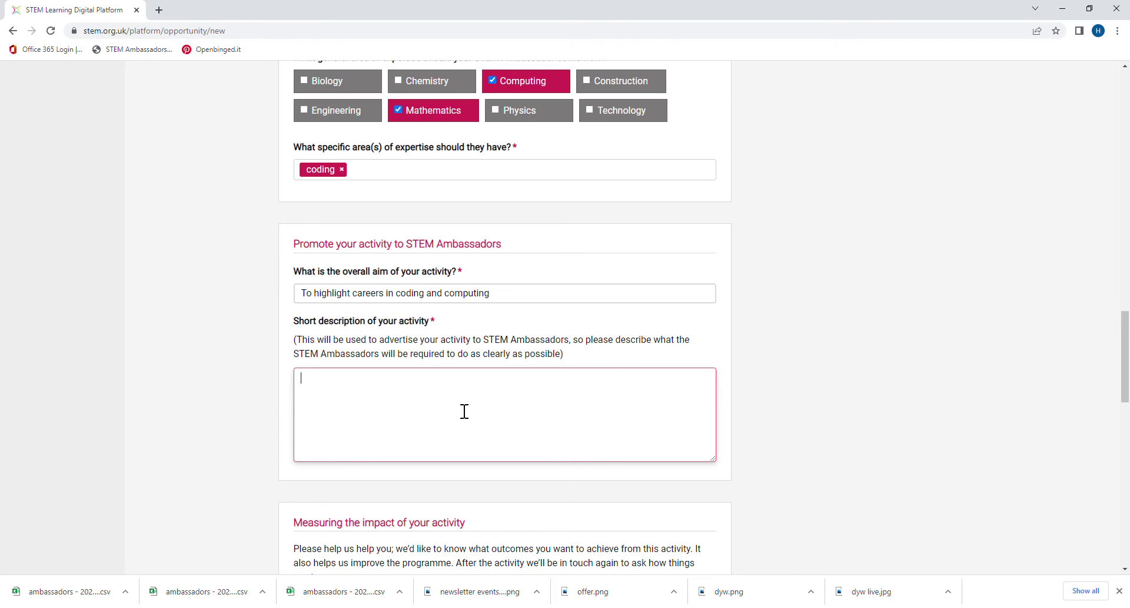
{"action": "type", "text": "Careers talk"}
{"action": "scroll", "coordinate": [505, 360], "scroll_direction": "down", "scroll_amount": 2}
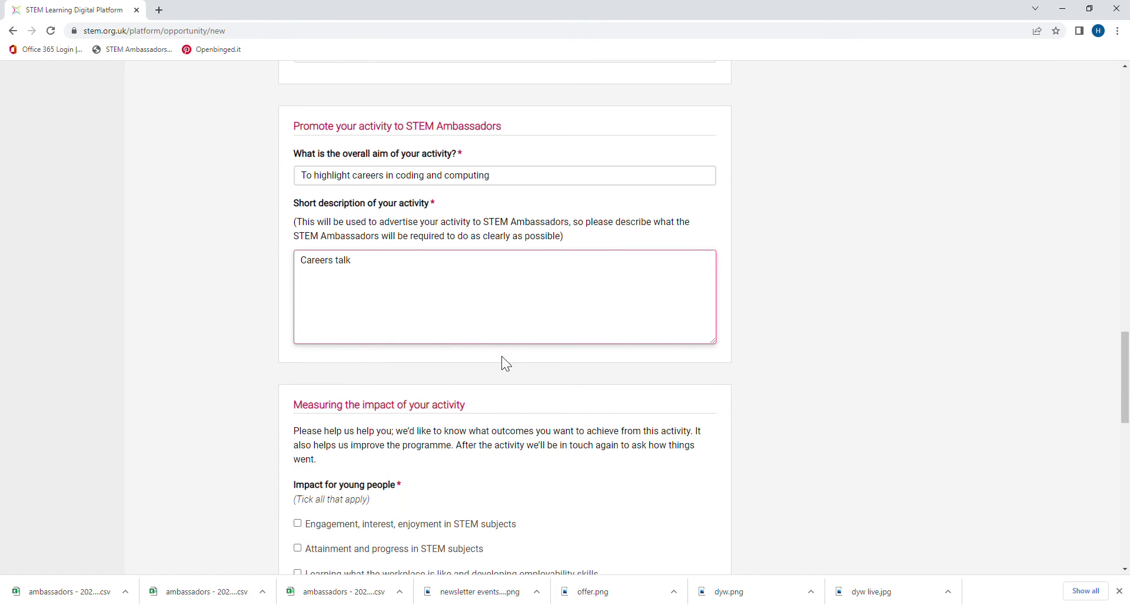
{"action": "scroll", "coordinate": [507, 358], "scroll_direction": "down", "scroll_amount": 2}
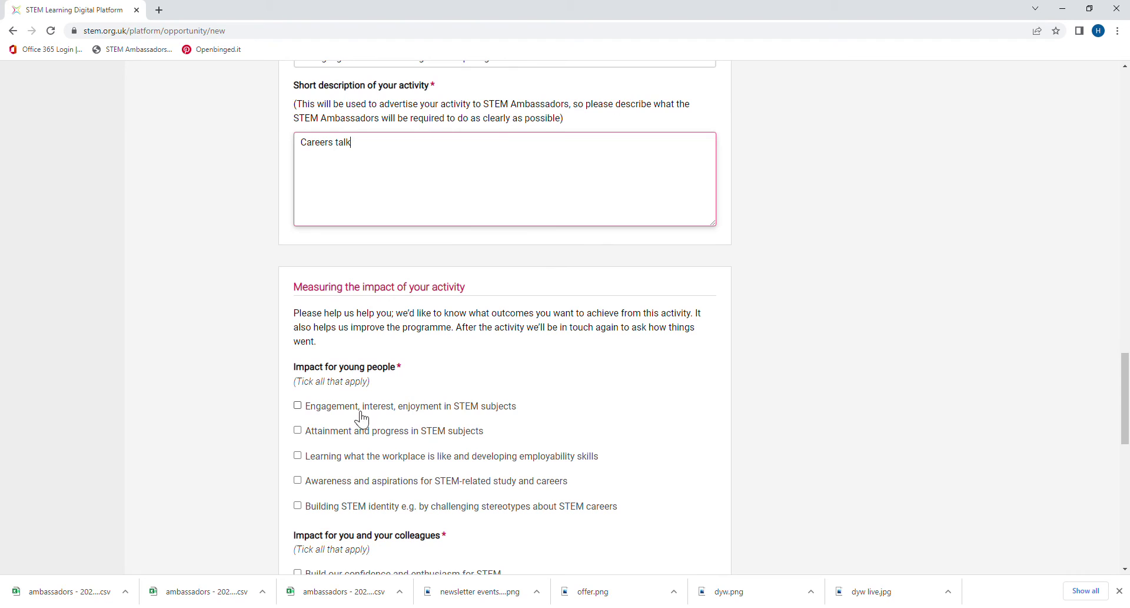
Step: Tick the engagement, curriculum-careers link and local community impacts, then add the activity
{"action": "left_click", "coordinate": [300, 409]}
{"action": "left_click", "coordinate": [298, 406]}
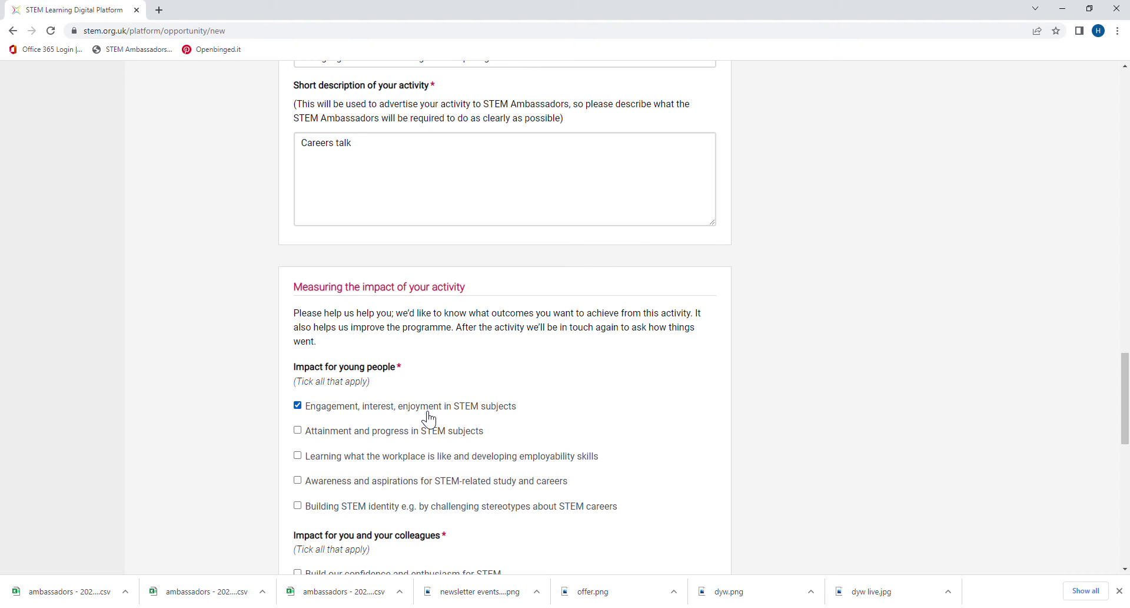
{"action": "scroll", "coordinate": [530, 407], "scroll_direction": "down", "scroll_amount": 2}
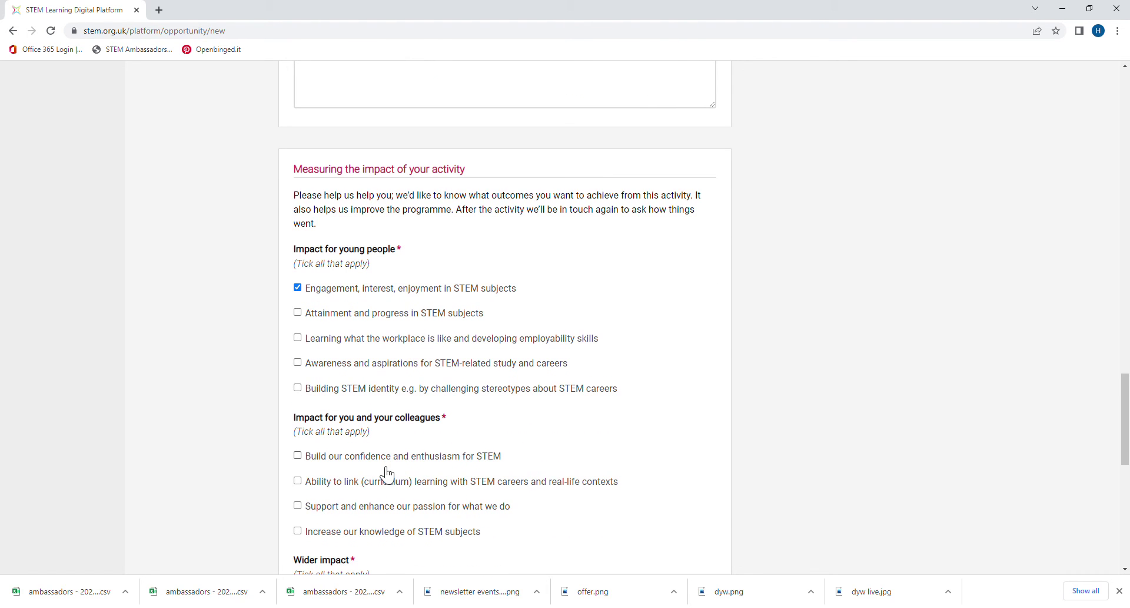
{"action": "left_click", "coordinate": [297, 480]}
{"action": "scroll", "coordinate": [443, 431], "scroll_direction": "down", "scroll_amount": 1}
{"action": "scroll", "coordinate": [453, 431], "scroll_direction": "down", "scroll_amount": 3}
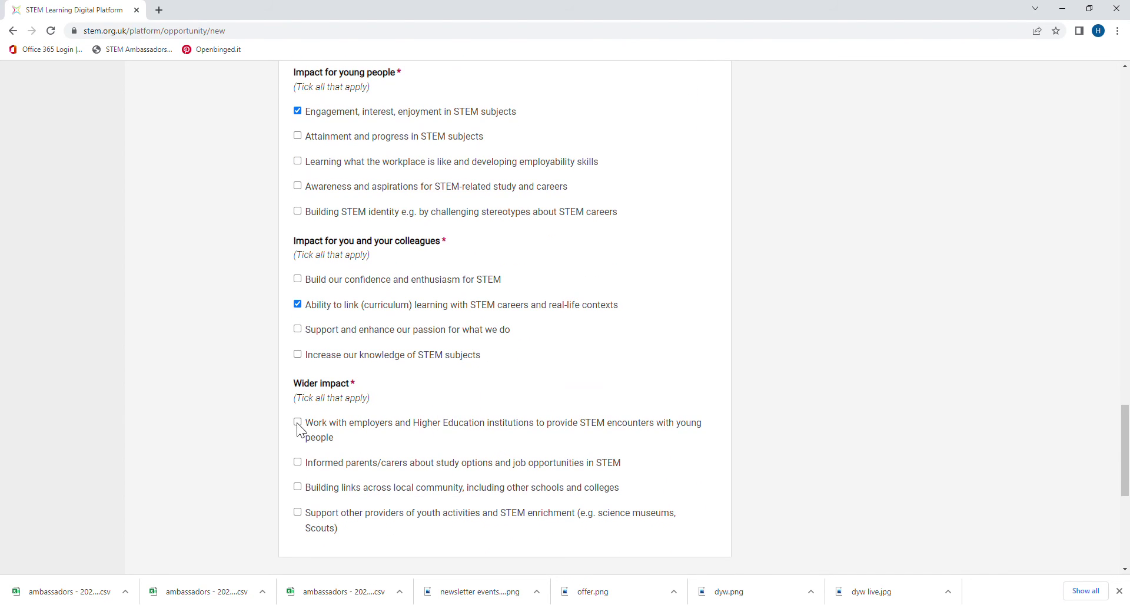
{"action": "left_click", "coordinate": [298, 487]}
{"action": "scroll", "coordinate": [681, 445], "scroll_direction": "down", "scroll_amount": 1}
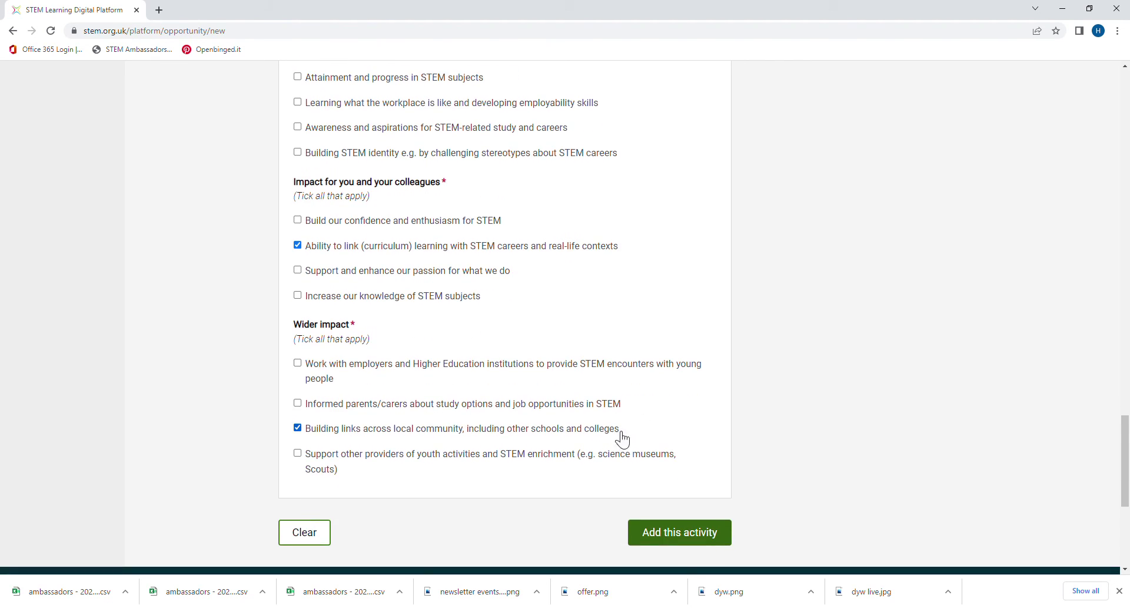
{"action": "left_click", "coordinate": [695, 546]}
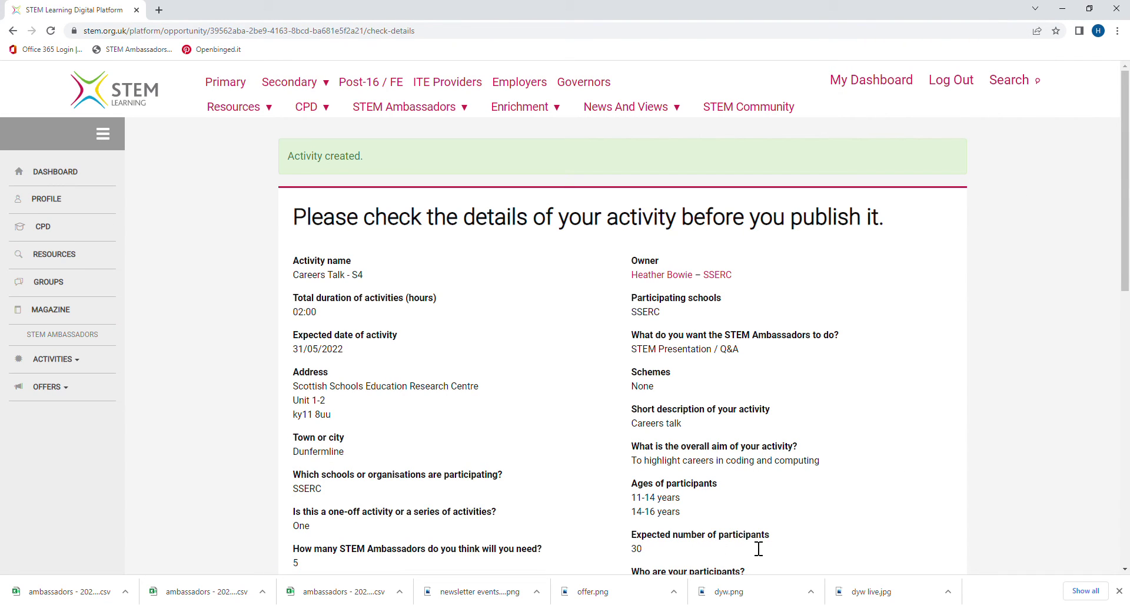
Step: Scroll through the activity summary to review the Mathematics and Computing expertise, coding and three ticked impacts
{"action": "scroll", "coordinate": [824, 531], "scroll_direction": "down", "scroll_amount": 1}
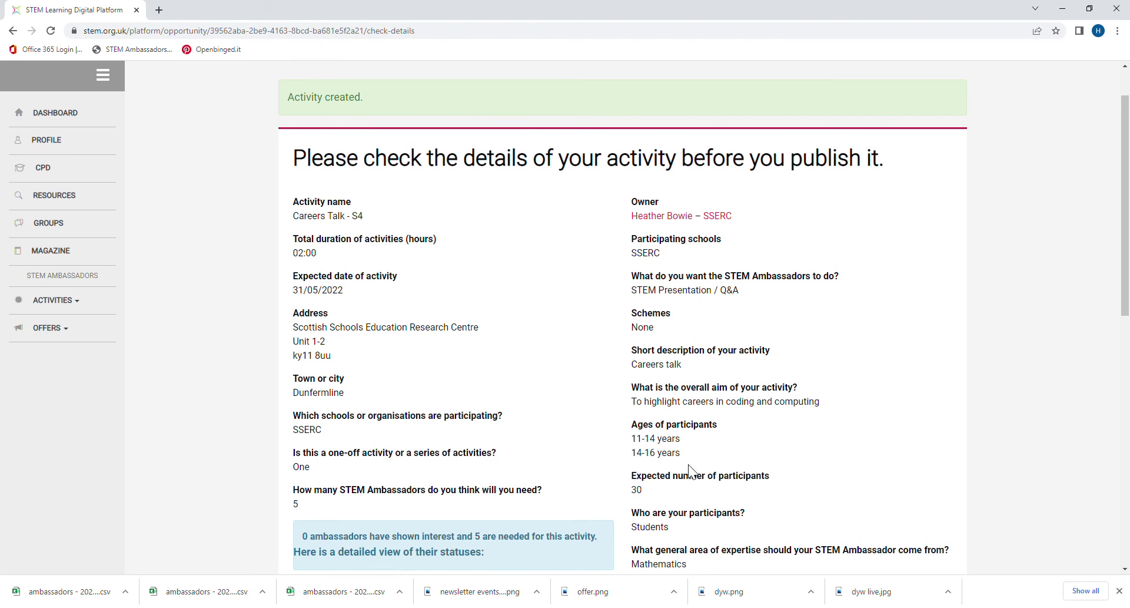
{"action": "scroll", "coordinate": [695, 464], "scroll_direction": "down", "scroll_amount": 4}
{"action": "scroll", "coordinate": [695, 464], "scroll_direction": "down", "scroll_amount": 1}
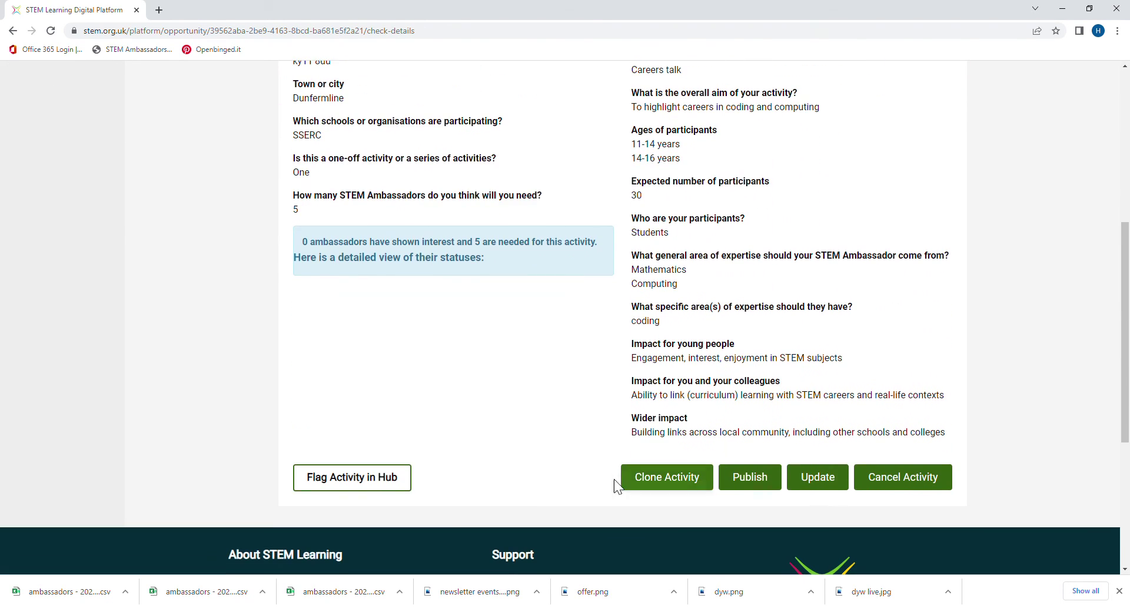
Step: Publish Careers Talk - S4 and review its new page showing 31/05/2022, 2 hours and the venue map
{"action": "left_click", "coordinate": [751, 484]}
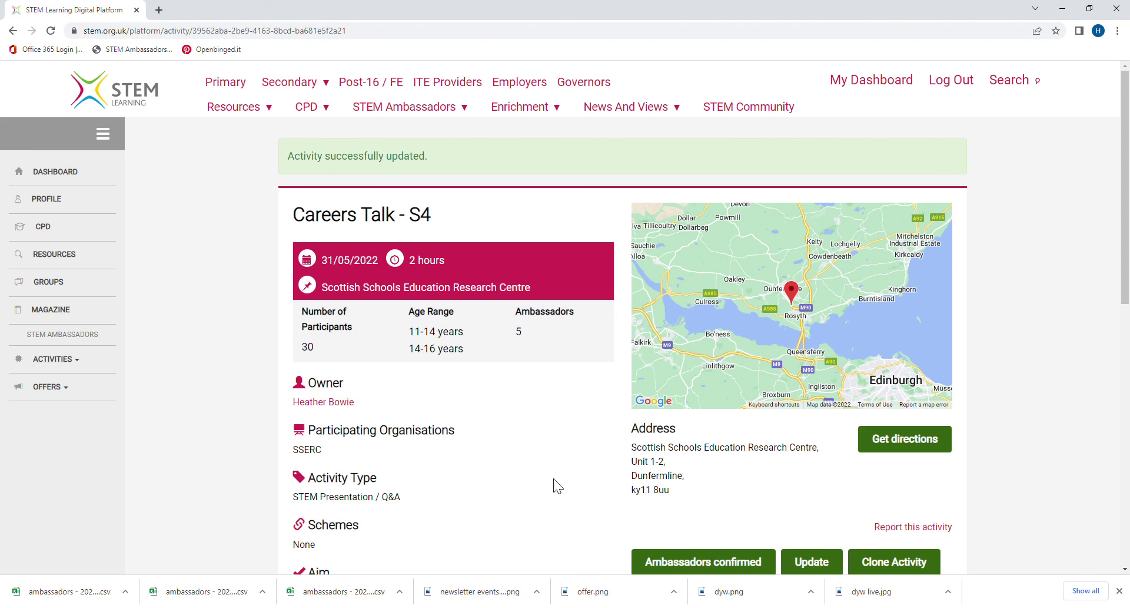
{"action": "scroll", "coordinate": [549, 486], "scroll_direction": "down", "scroll_amount": 2}
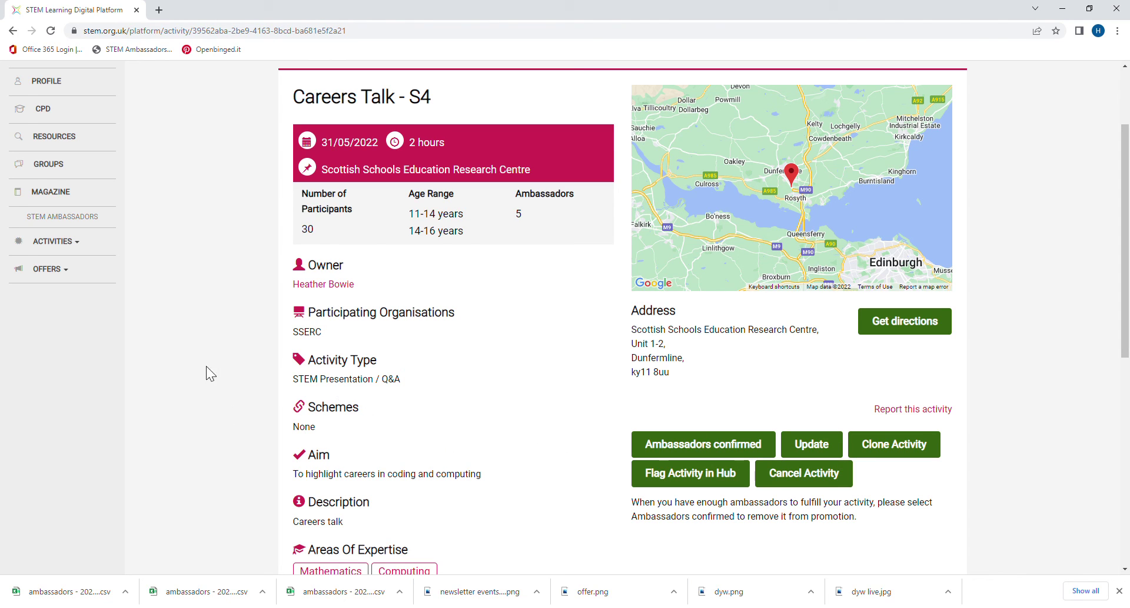
Step: Open Careers Talk - S4 from the Upcoming activities list, where it is the only entry
{"action": "left_click", "coordinate": [78, 253]}
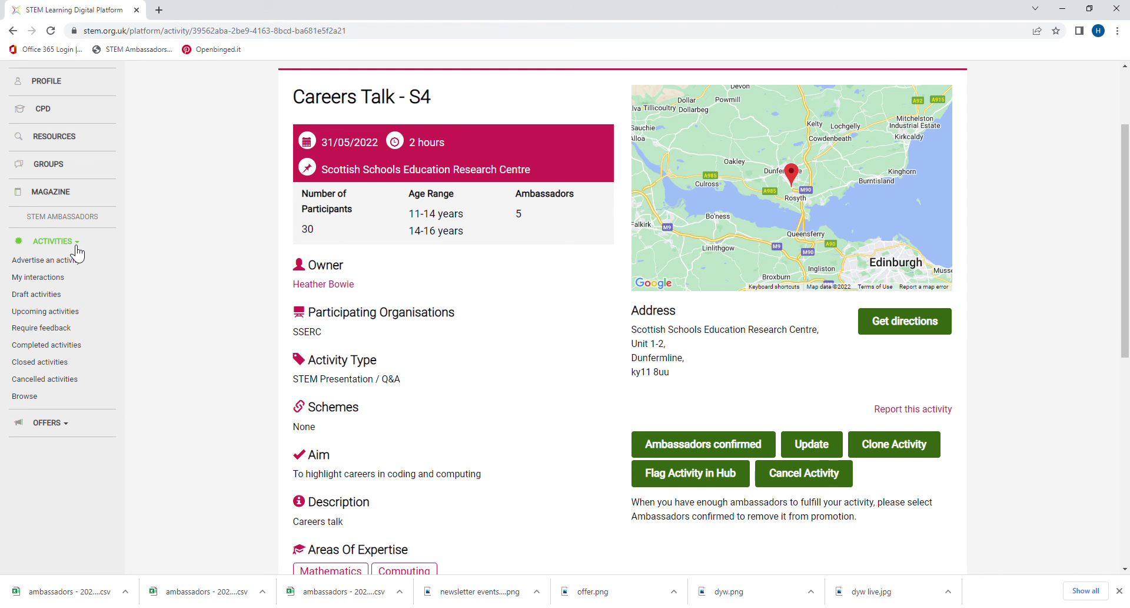
{"action": "left_click", "coordinate": [41, 311]}
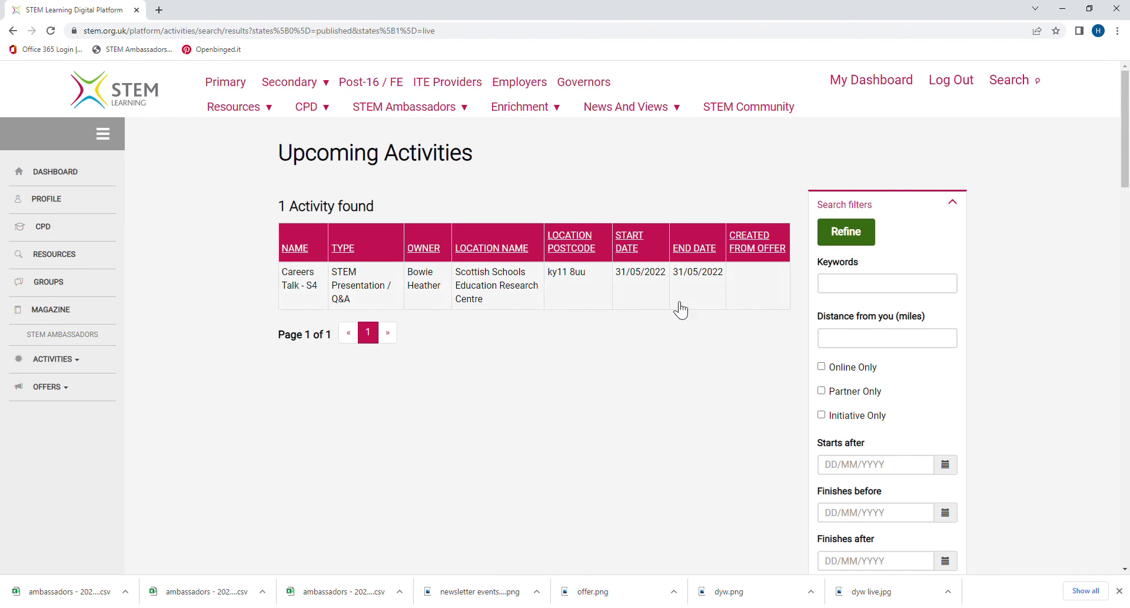
{"action": "left_click", "coordinate": [300, 288]}
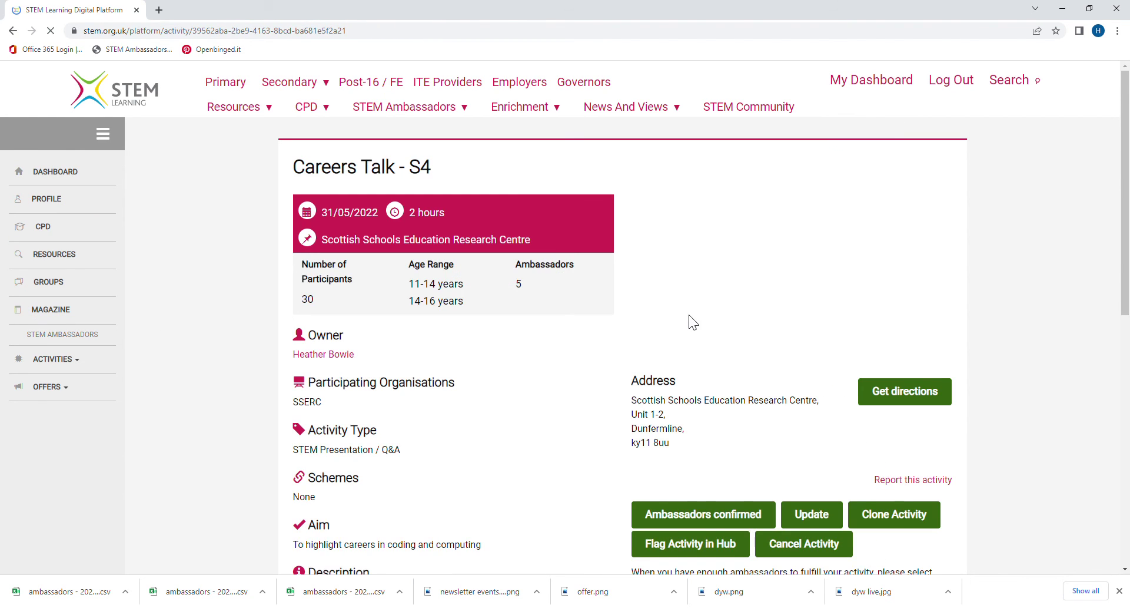
{"action": "scroll", "coordinate": [648, 323], "scroll_direction": "down", "scroll_amount": 3}
{"action": "scroll", "coordinate": [412, 376], "scroll_direction": "up", "scroll_amount": 3}
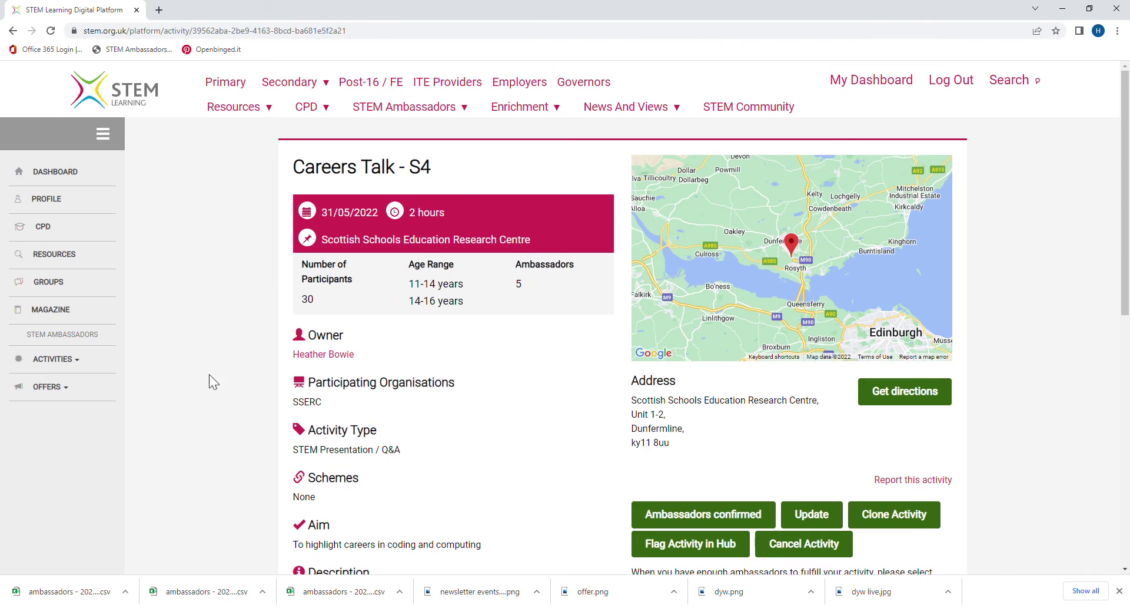
{"action": "left_click", "coordinate": [83, 364]}
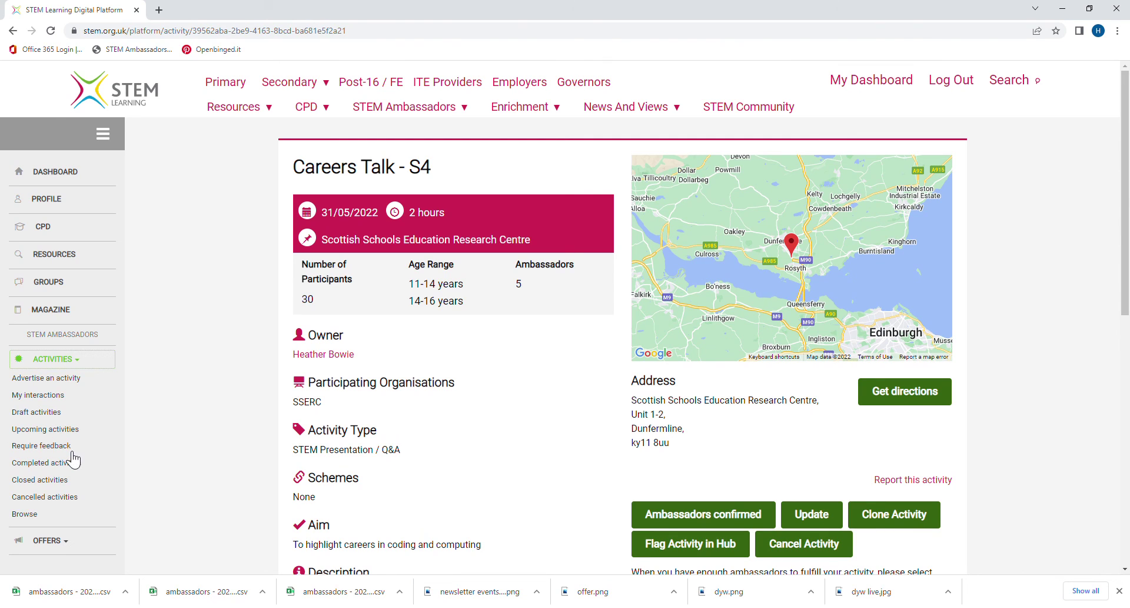